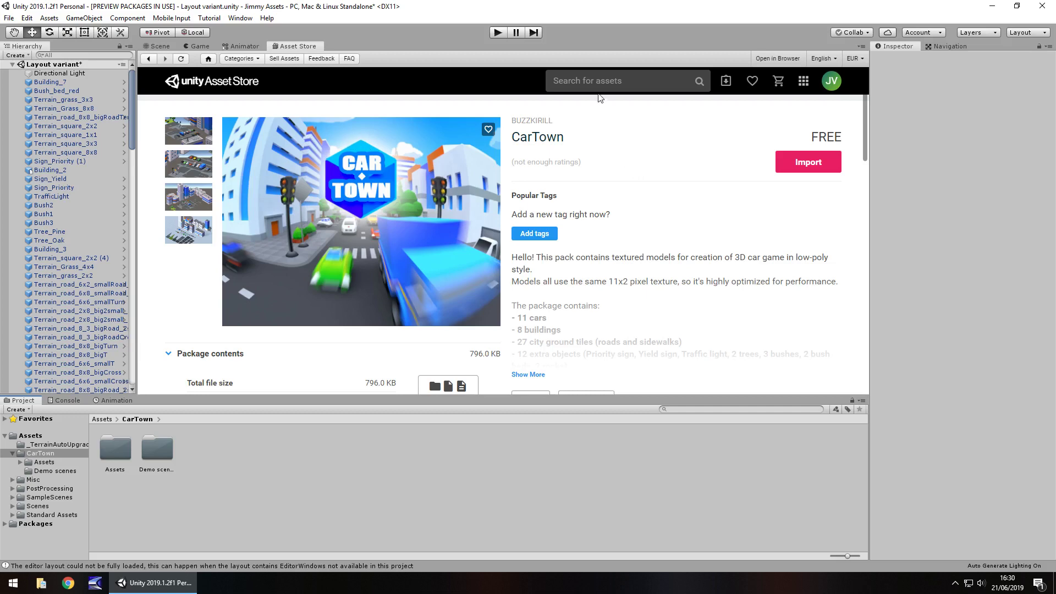
- Examine the crossroads, traffic signs and buildings of the Layout variant scene from several angles
left_click(158, 47)
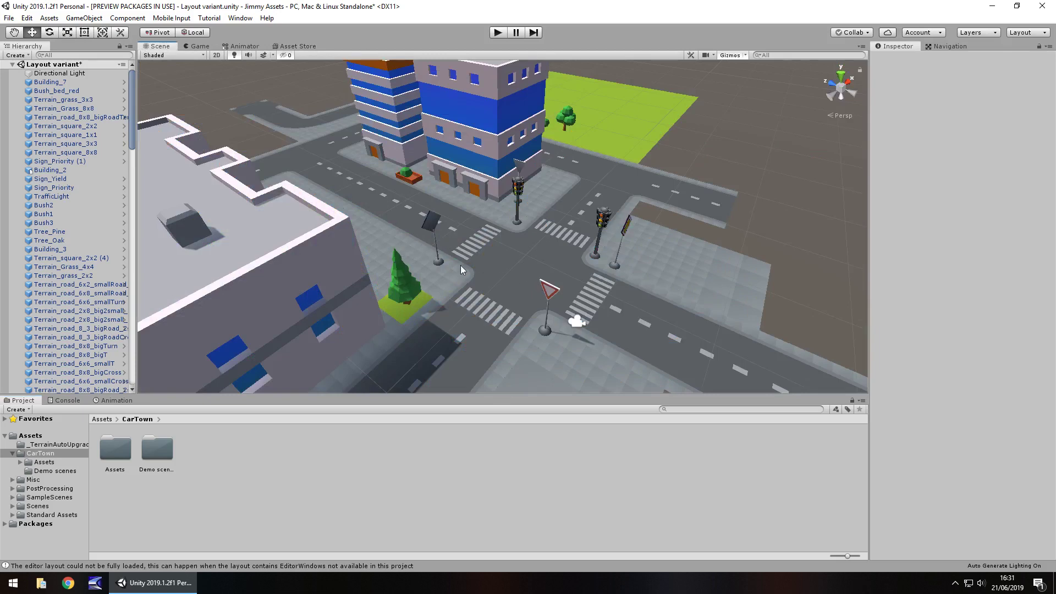
middle_click_drag(499, 309, 379, 255)
right_click_drag(519, 257, 460, 202)
scroll(395, 256, "up", 15)
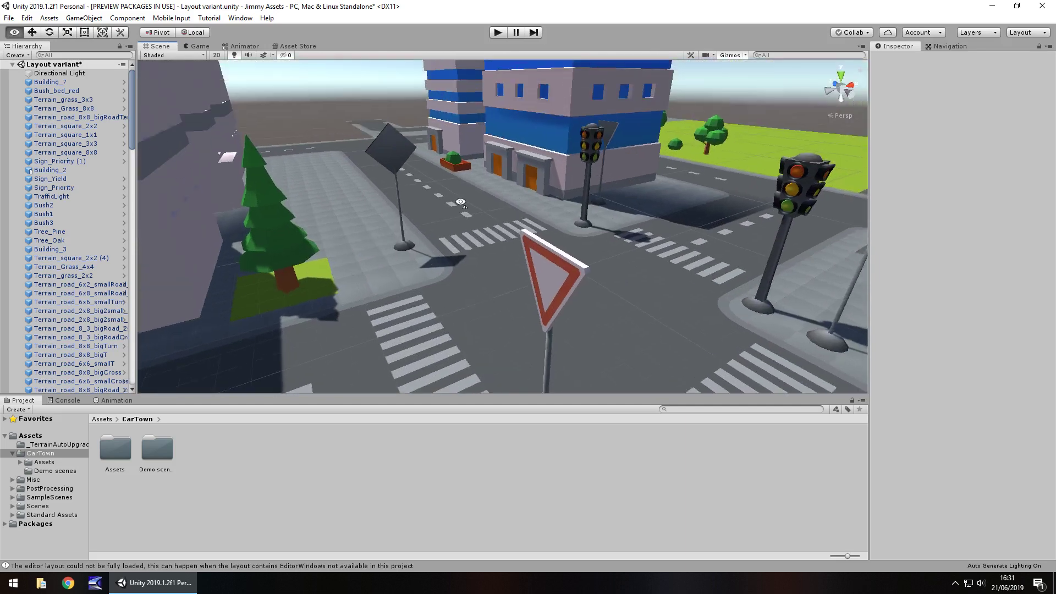
left_click_drag(460, 201, 466, 200, "alt")
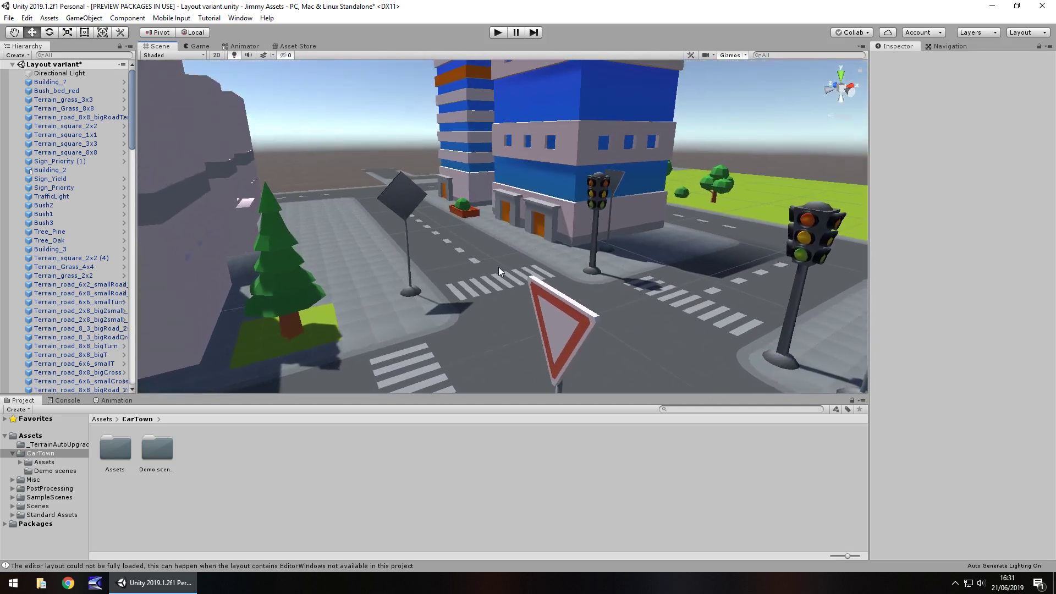
mouse_move(499, 270)
right_mouse_down()
mouse_move(392, 268)
mouse_move(488, 280)
right_mouse_up()
mouse_move(488, 279)
middle_mouse_down()
mouse_move(679, 316)
mouse_move(679, 239)
mouse_move(496, 288)
middle_mouse_up()
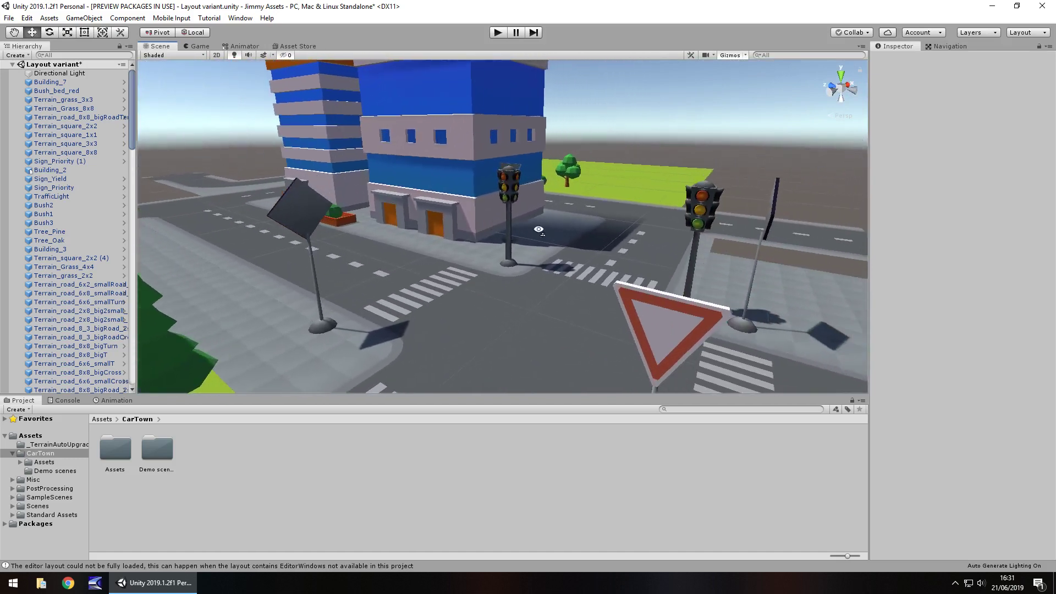
right_click_drag(539, 230, 426, 234)
middle_click_drag(520, 234, 434, 242)
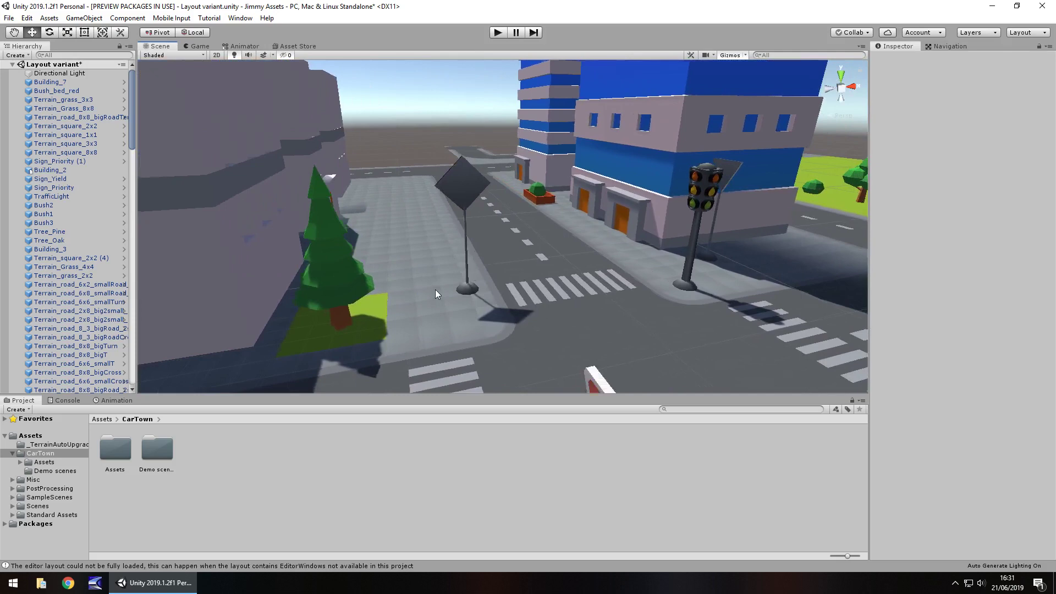
key("Right")
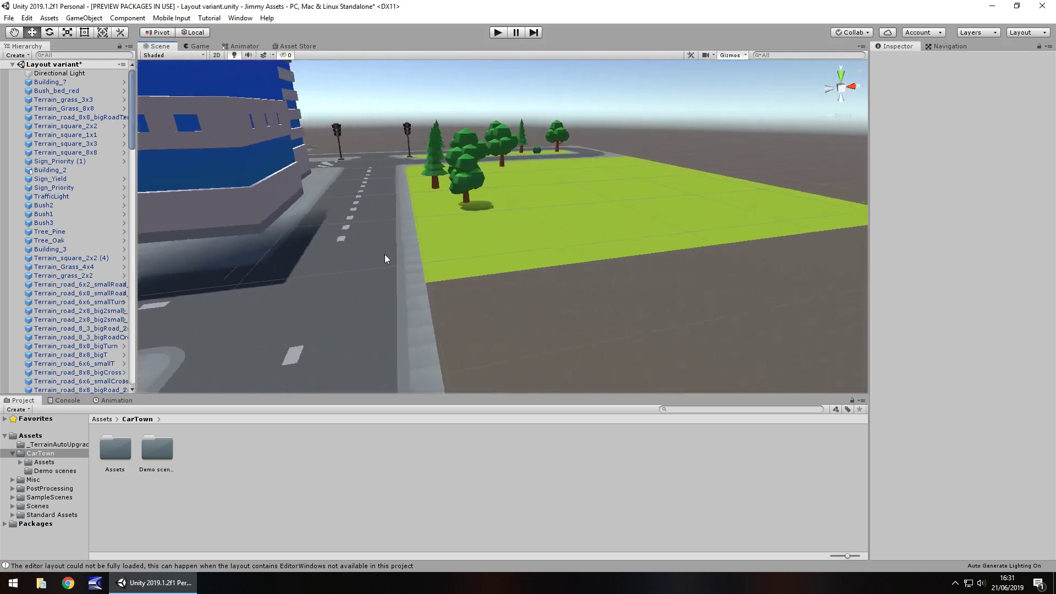
- Inspect the paved area around the crossroads and check how the scene looks through the game camera
right_click_drag(384, 254, 589, 270)
left_click(589, 269)
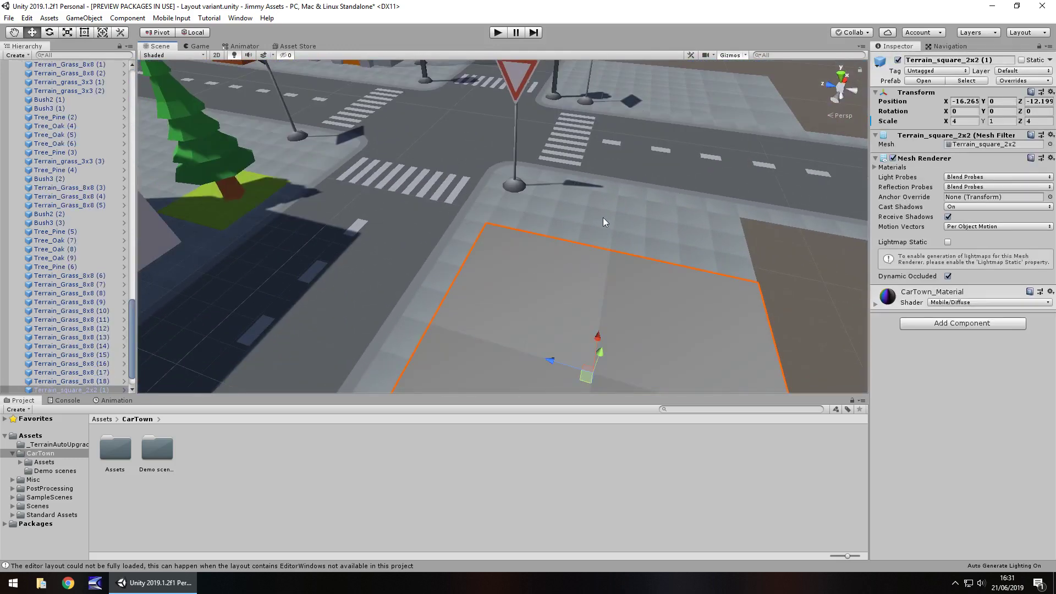
right_click_drag(616, 219, 126, 248)
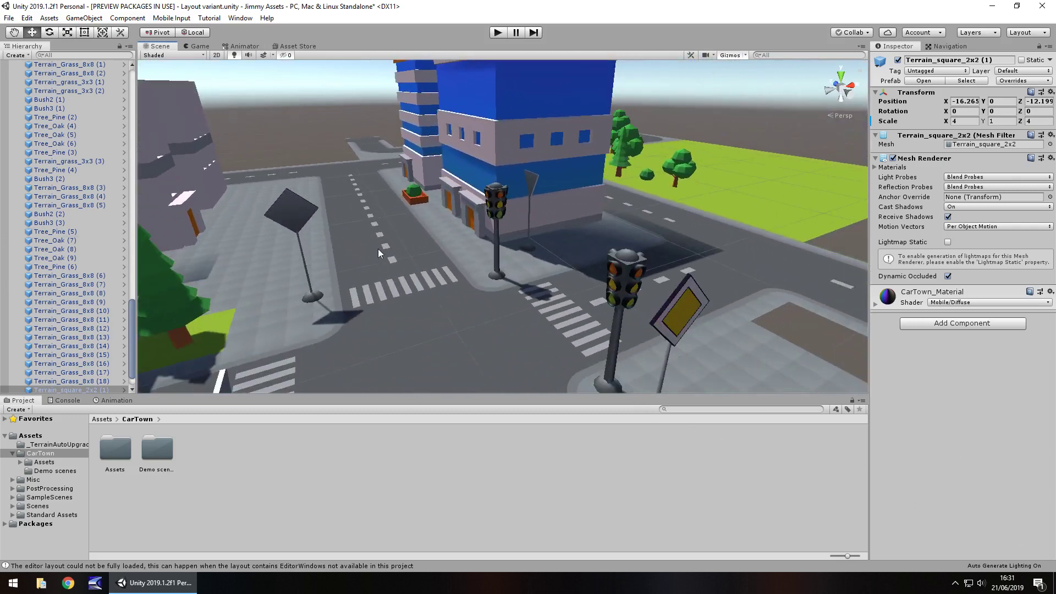
right_click_drag(377, 249, 589, 220)
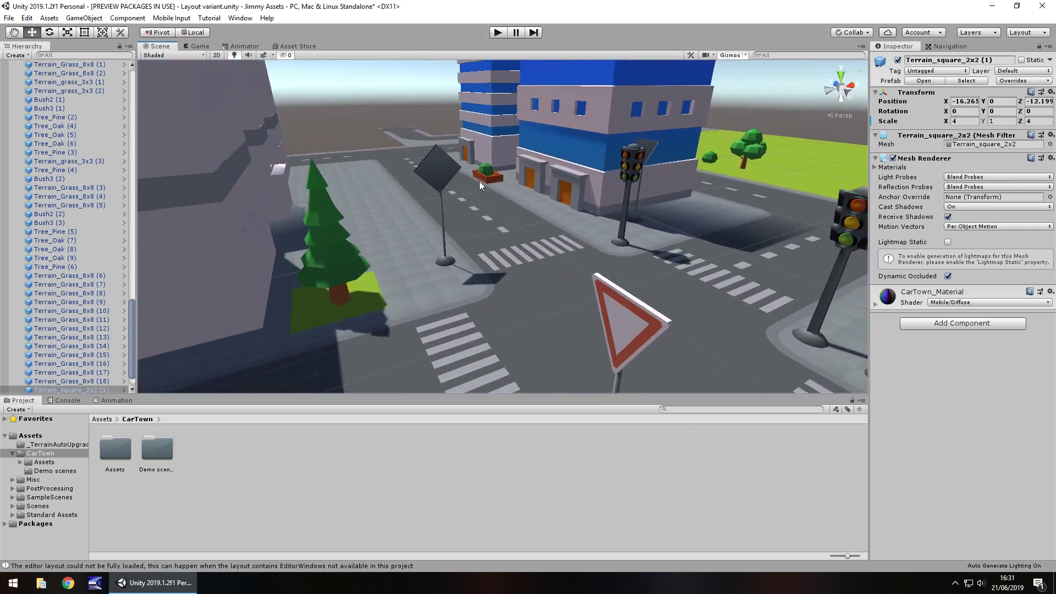
left_click(200, 46)
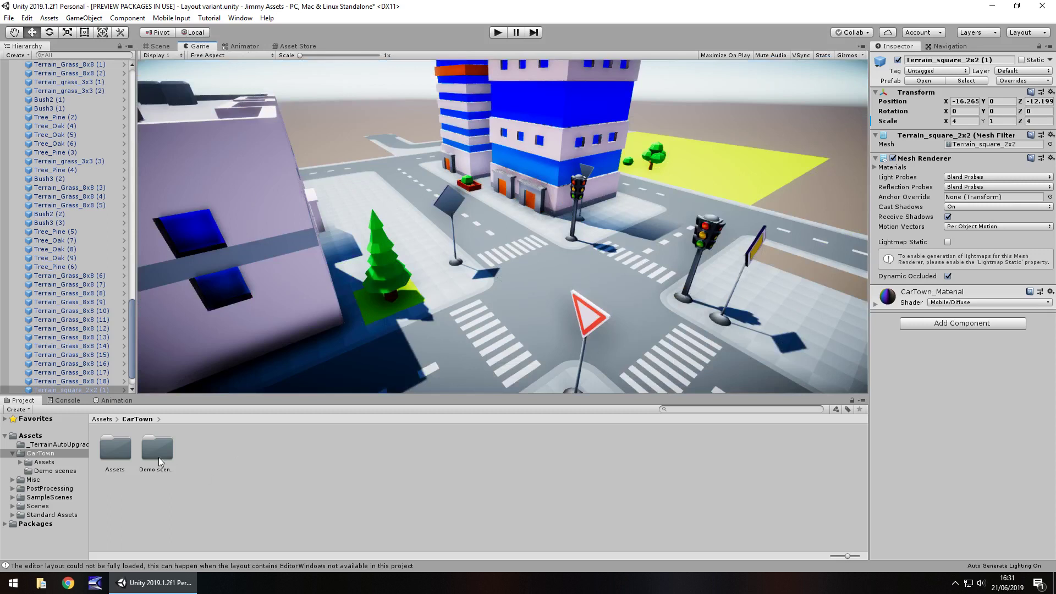
left_click(160, 46)
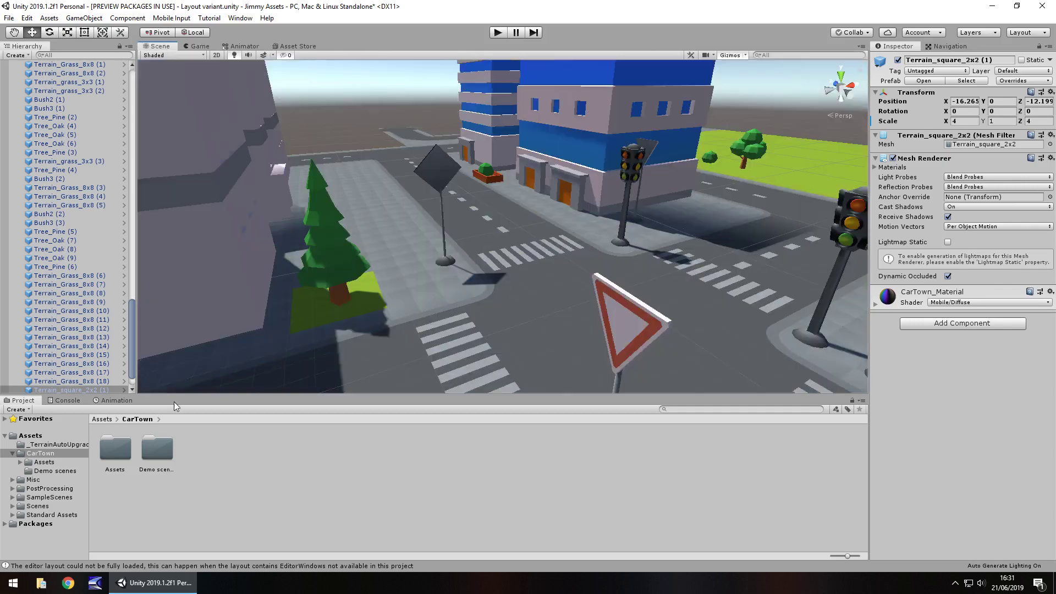
- Open the CarTown All assets demo scene and examine its vehicles, buildings, props and terrain tiles
double_click(170, 450)
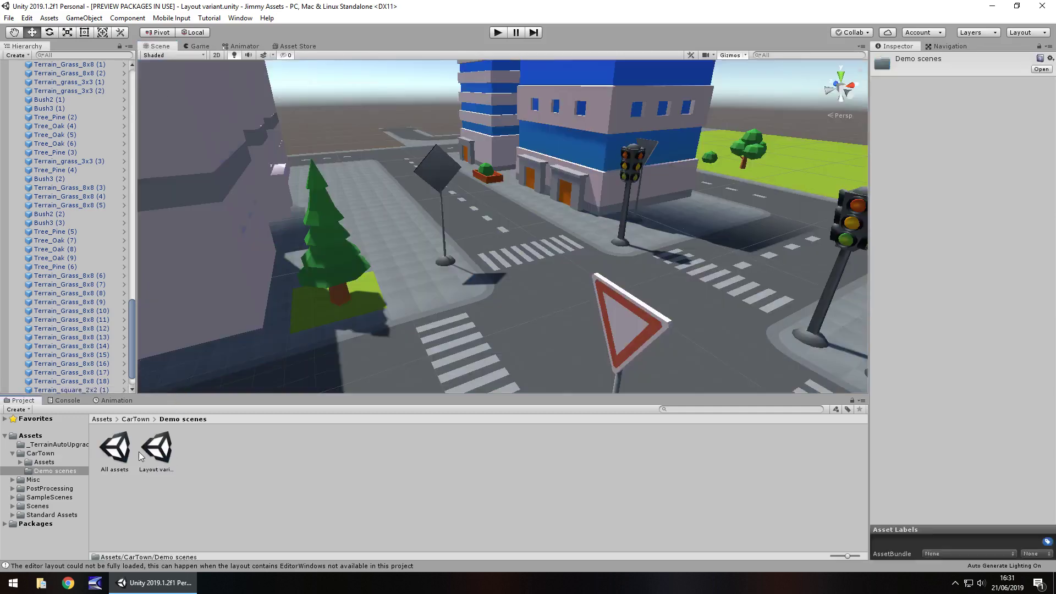
double_click(114, 450)
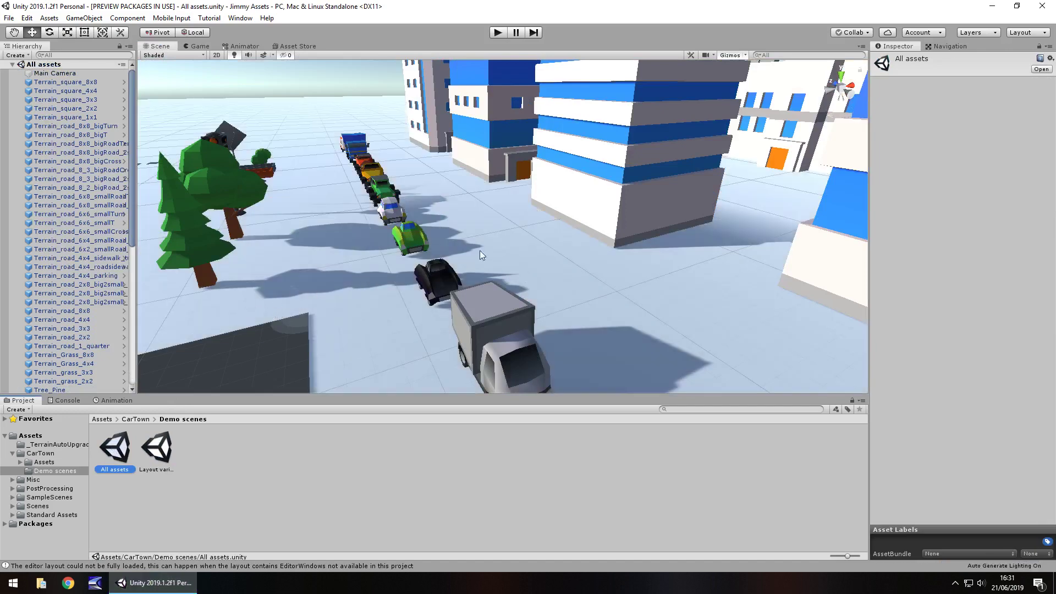
middle_click_drag(479, 250, 609, 248)
right_click_drag(542, 314, 629, 292)
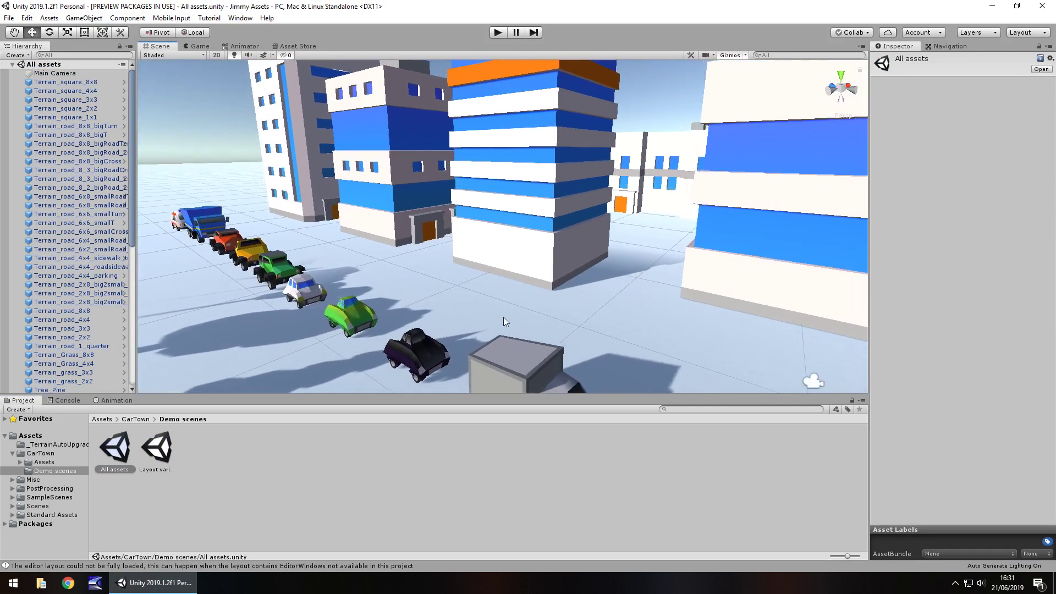
right_click_drag(506, 322, 316, 254)
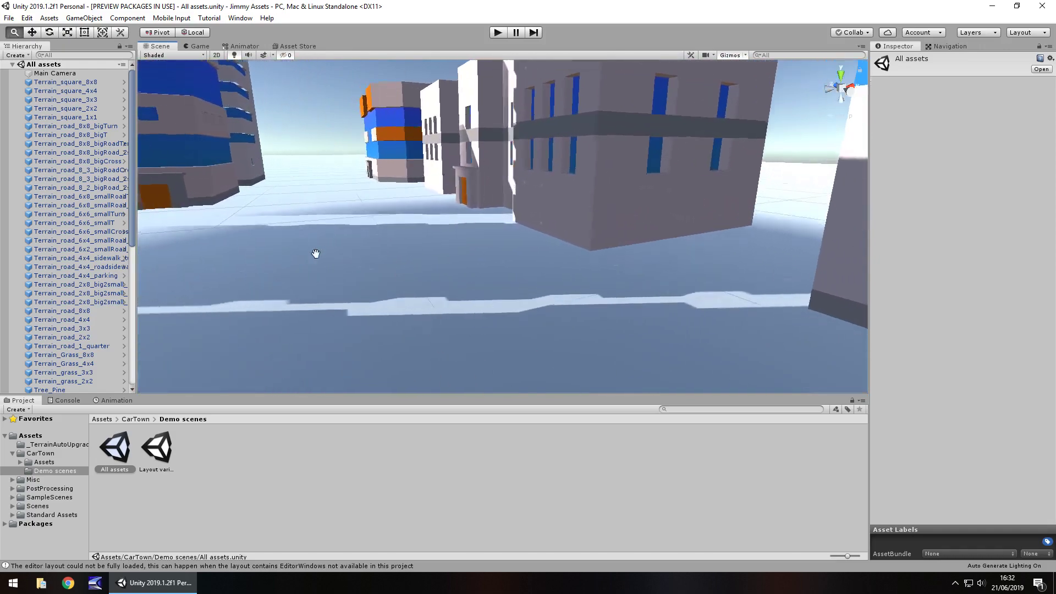
middle_click_drag(316, 254, 536, 167)
middle_click_drag(289, 222, 257, 306)
scroll(546, 212, "down", 8)
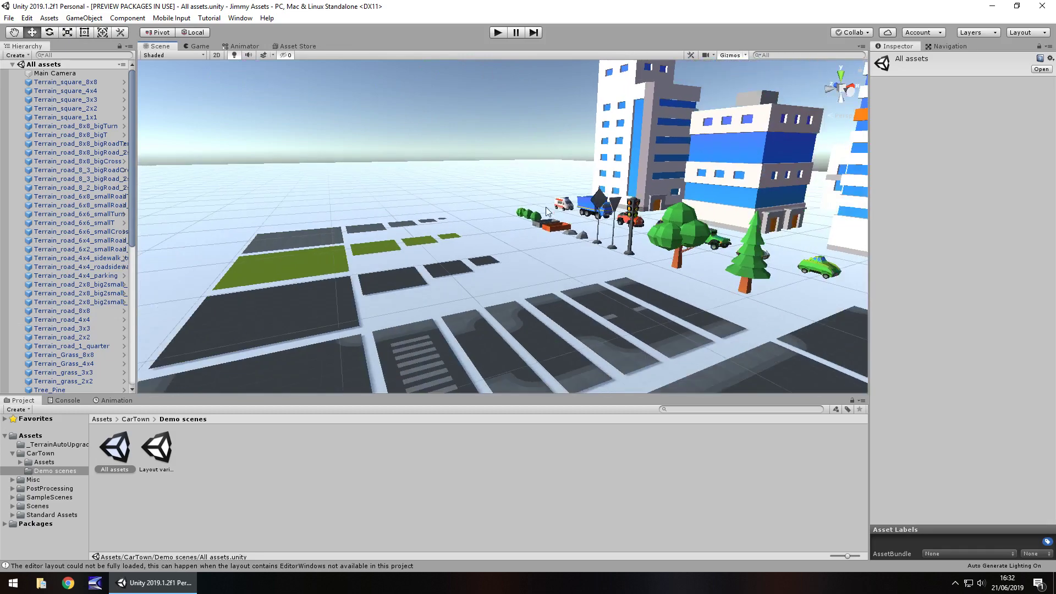
scroll(546, 212, "down", 5)
middle_click_drag(545, 212, 469, 233)
scroll(469, 234, "down", 6)
right_click_drag(544, 218, 463, 312)
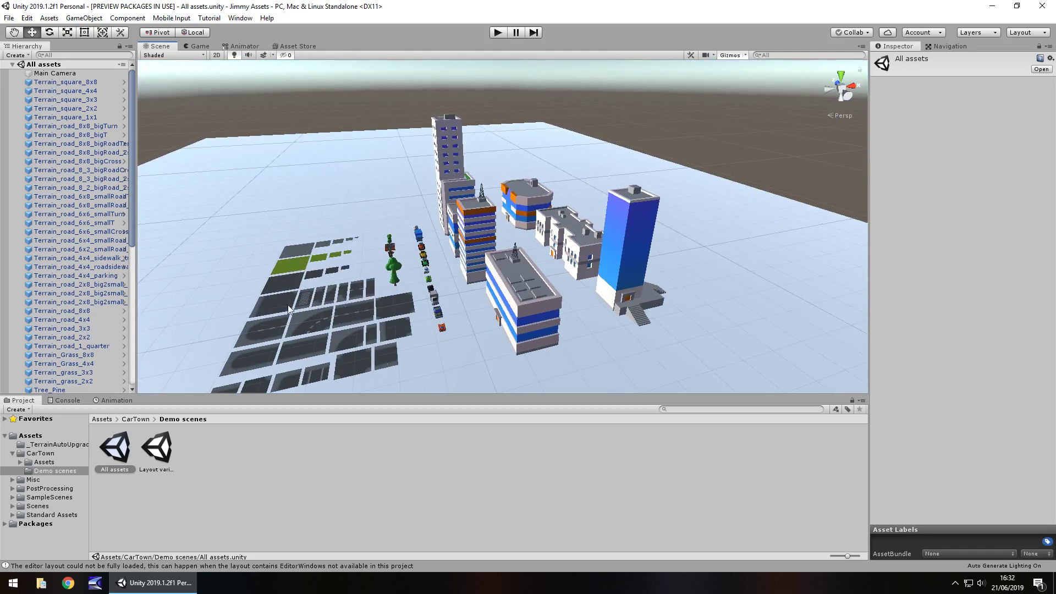
- Review the CarTown package's Asset Store page and compare it with the row of cars and the buildings in the scene
left_click(312, 46)
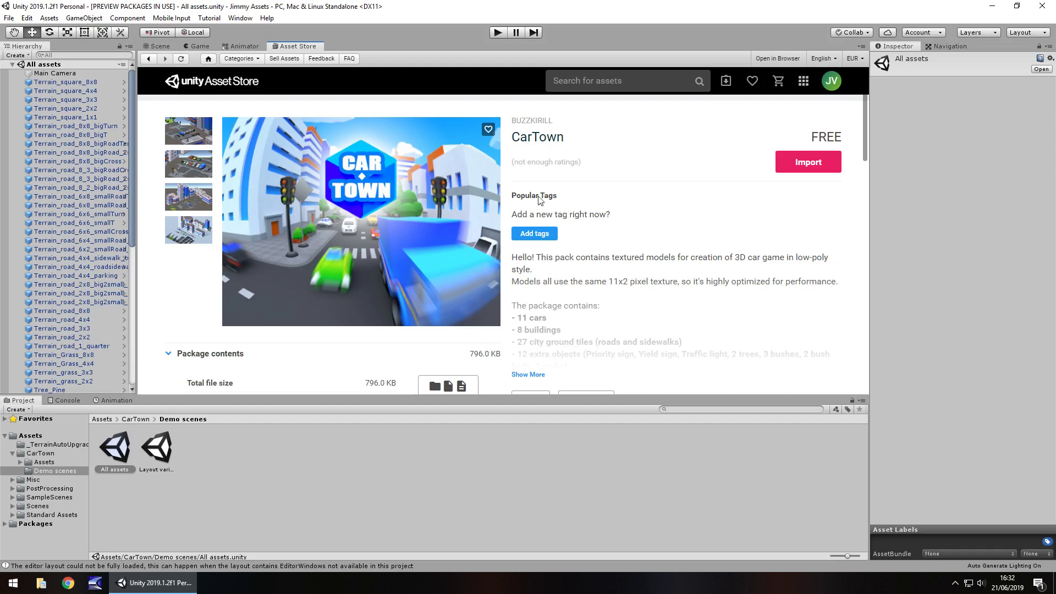
left_click(160, 46)
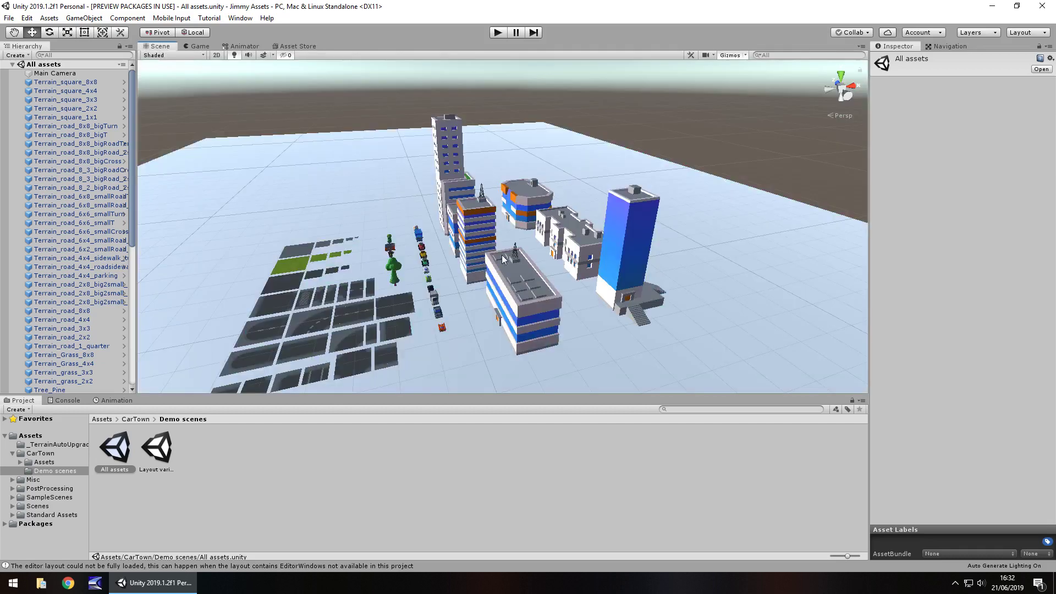
right_click_drag(426, 248, 452, 271)
scroll(415, 282, "up", 8)
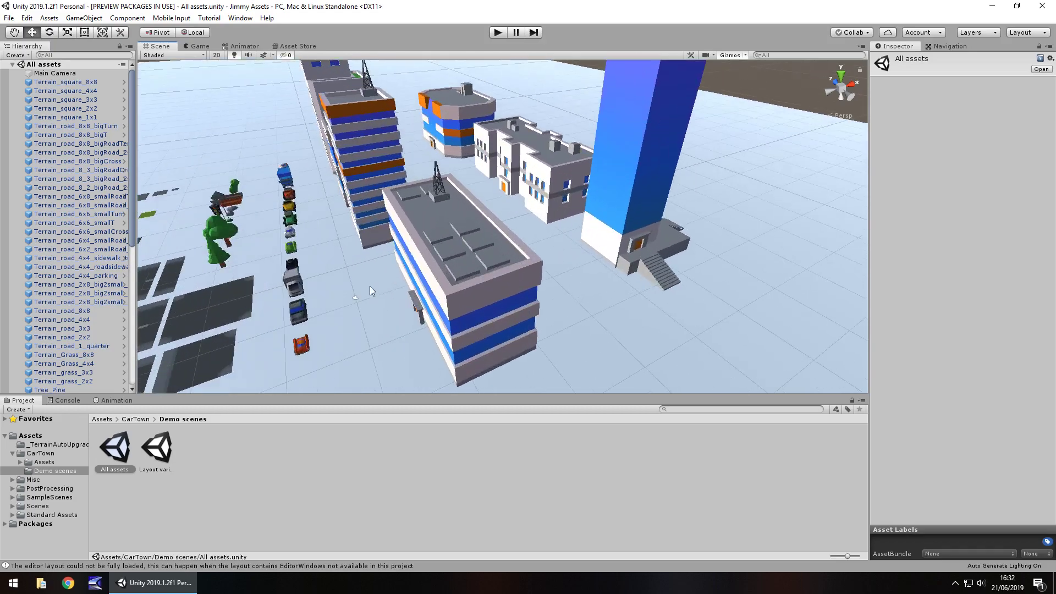
middle_click_drag(337, 293, 524, 262)
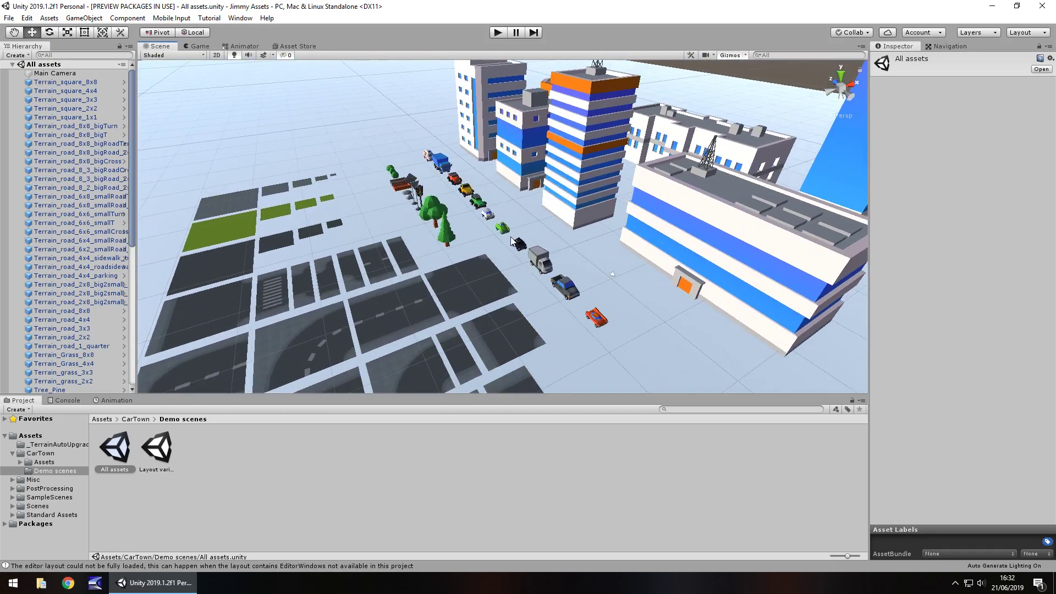
right_click_drag(473, 250, 567, 205)
left_click_drag(585, 208, 589, 226, "alt")
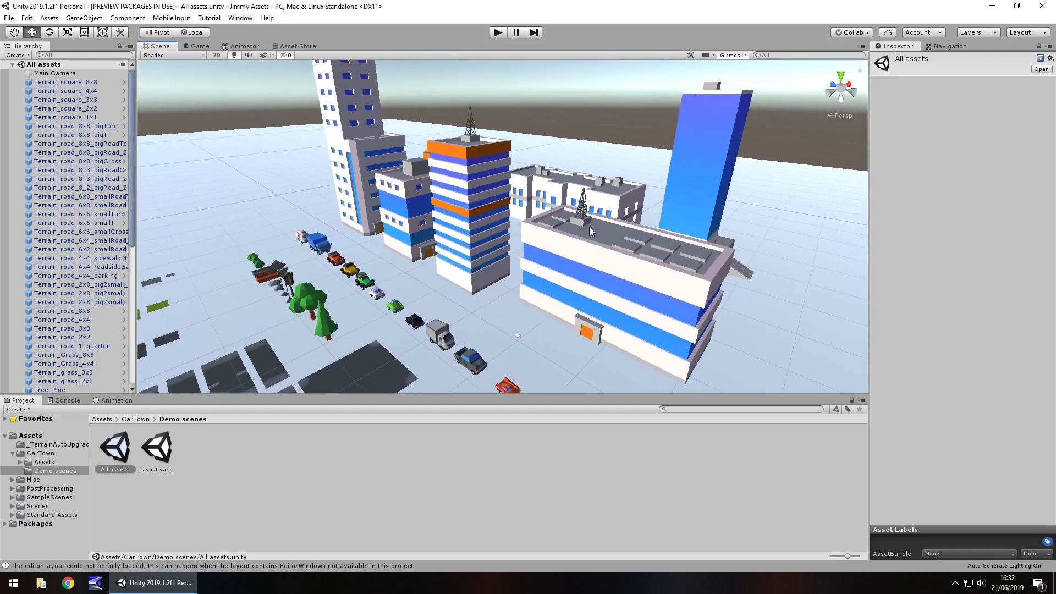
- Select the wide low building Building_6 and examine its rooftop antenna up close
left_click(583, 230)
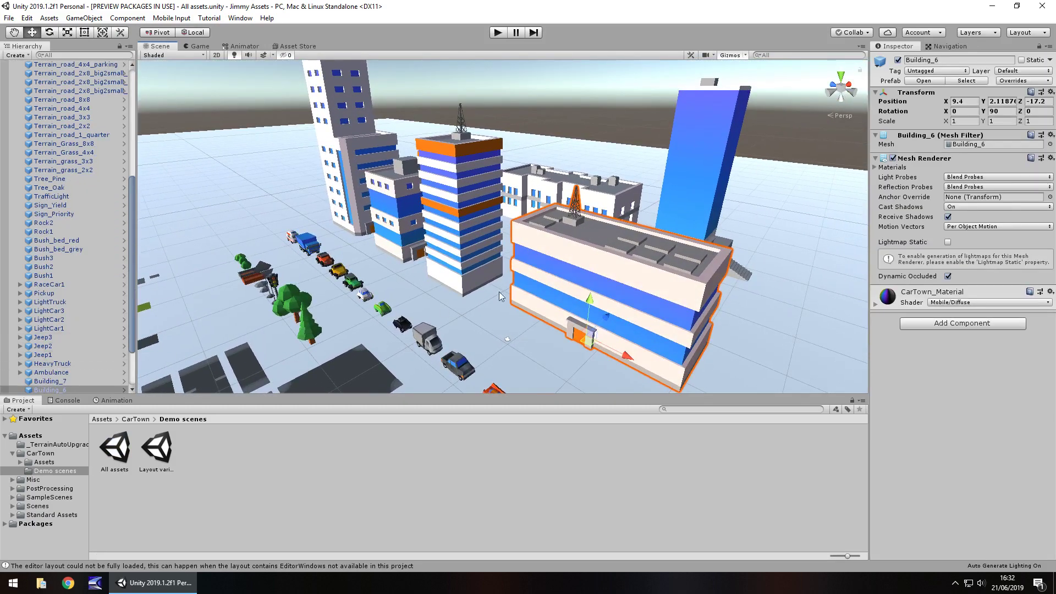
middle_click_drag(593, 284, 490, 302)
scroll(441, 231, "up", 4)
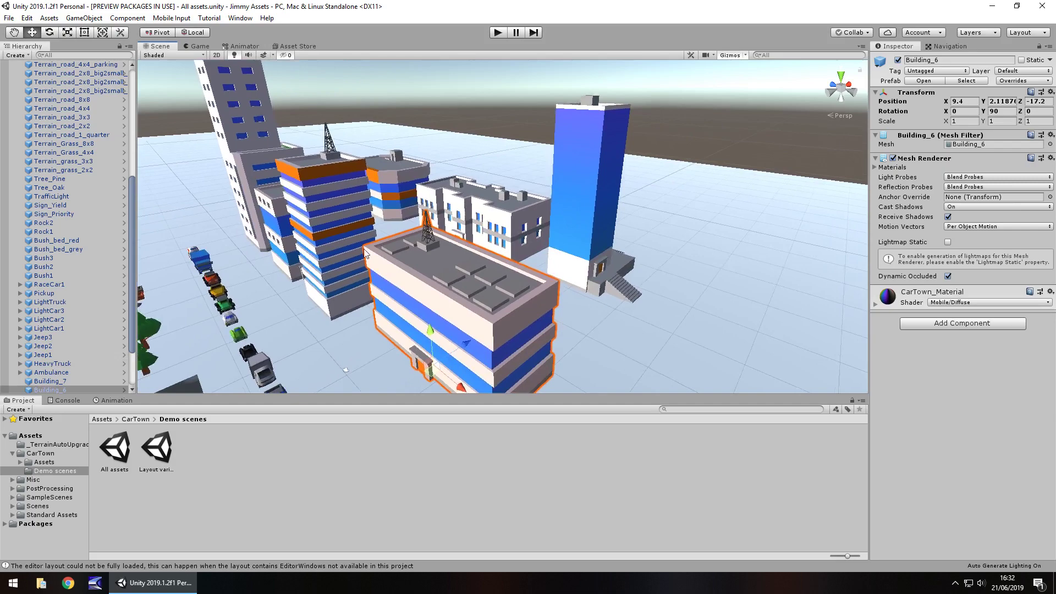
scroll(423, 249, "up", 10)
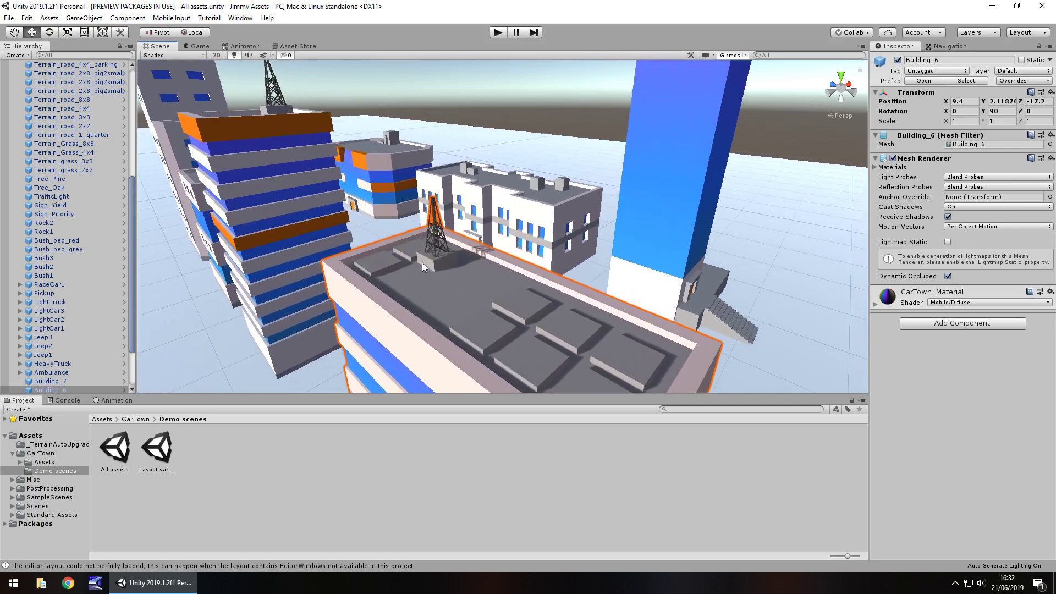
scroll(428, 262, "up", 4)
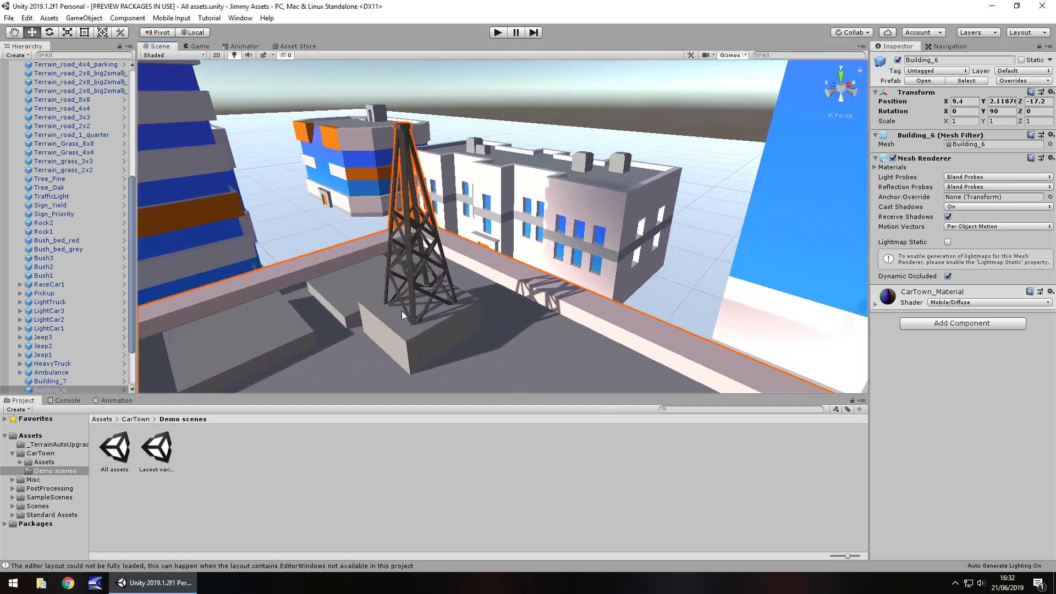
scroll(328, 335, "down", 10)
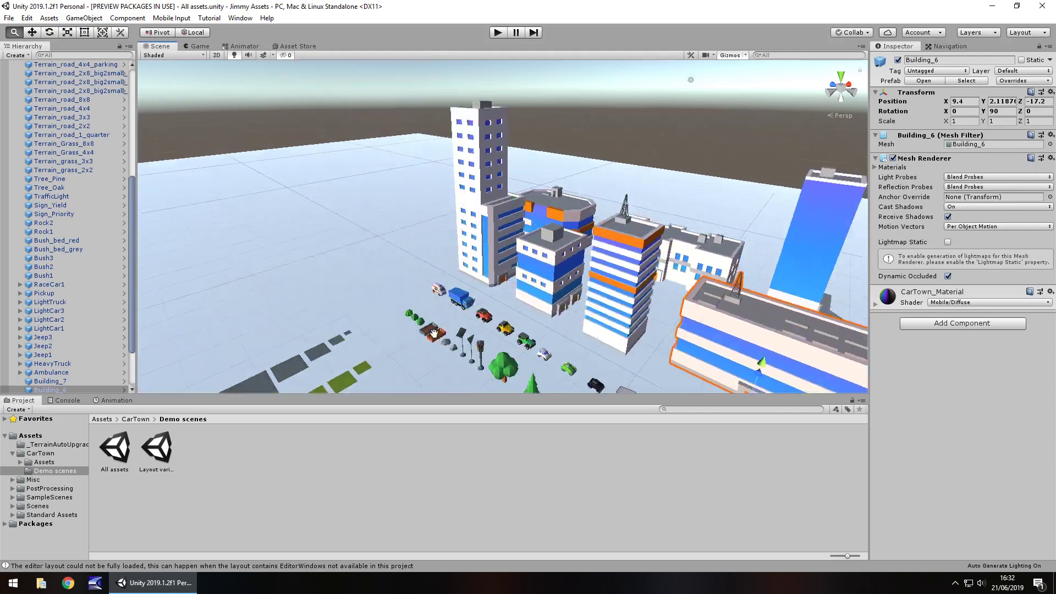
left_click_drag(418, 329, 302, 308, "alt")
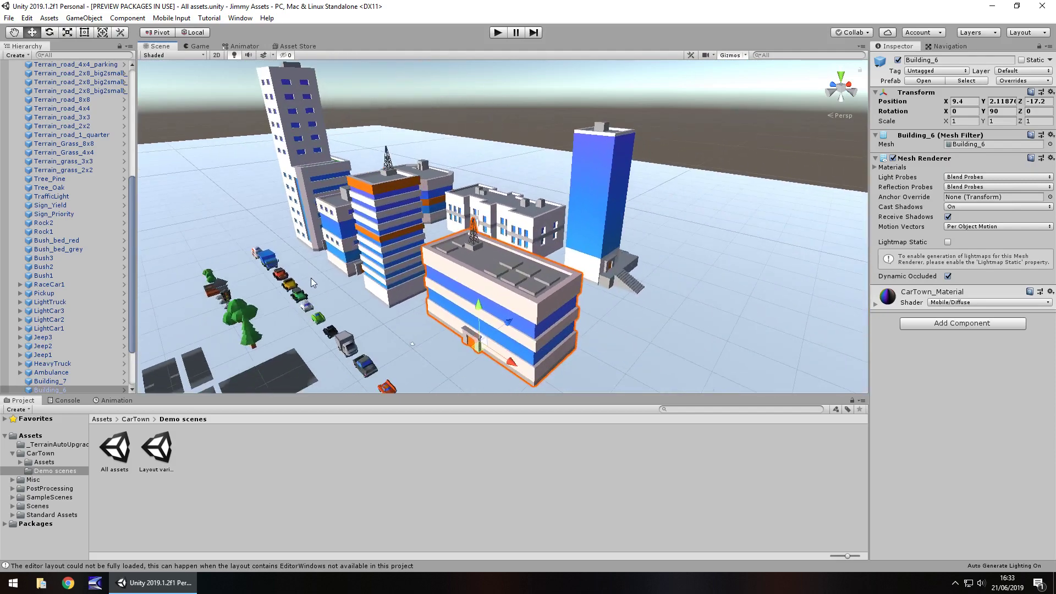
- Open the Layout variant demo scene and select the paved terrain tile beside the pine tree
double_click(157, 448)
scroll(361, 333, "up", 6)
middle_click_drag(395, 314, 572, 289)
scroll(527, 289, "down", 2)
right_click_drag(527, 289, 424, 277)
left_click(426, 276)
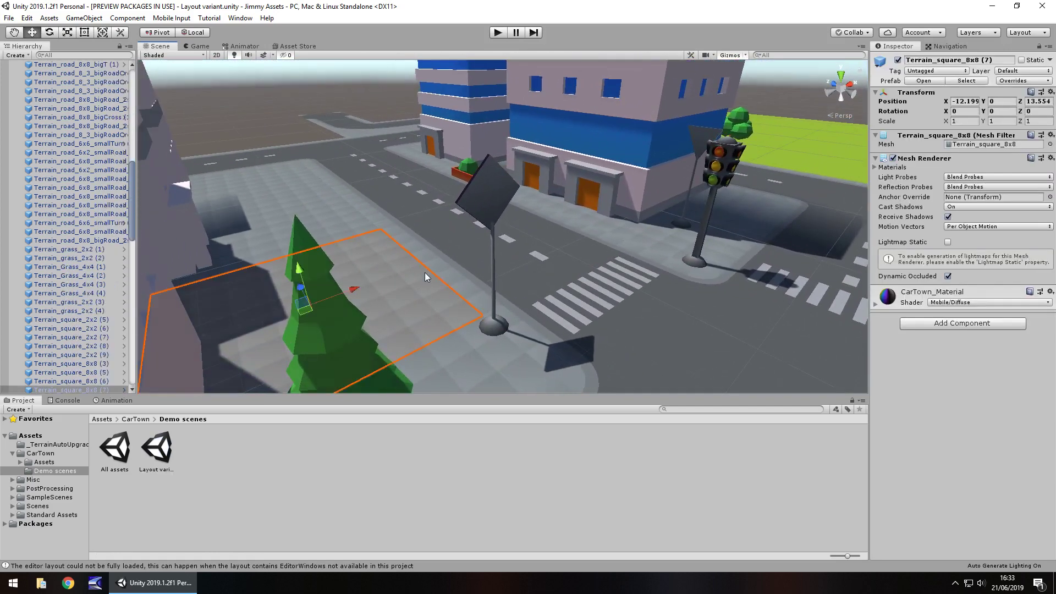
- Expand the selected tile's CarTown_Material and set its shader to Standard
left_click(875, 304)
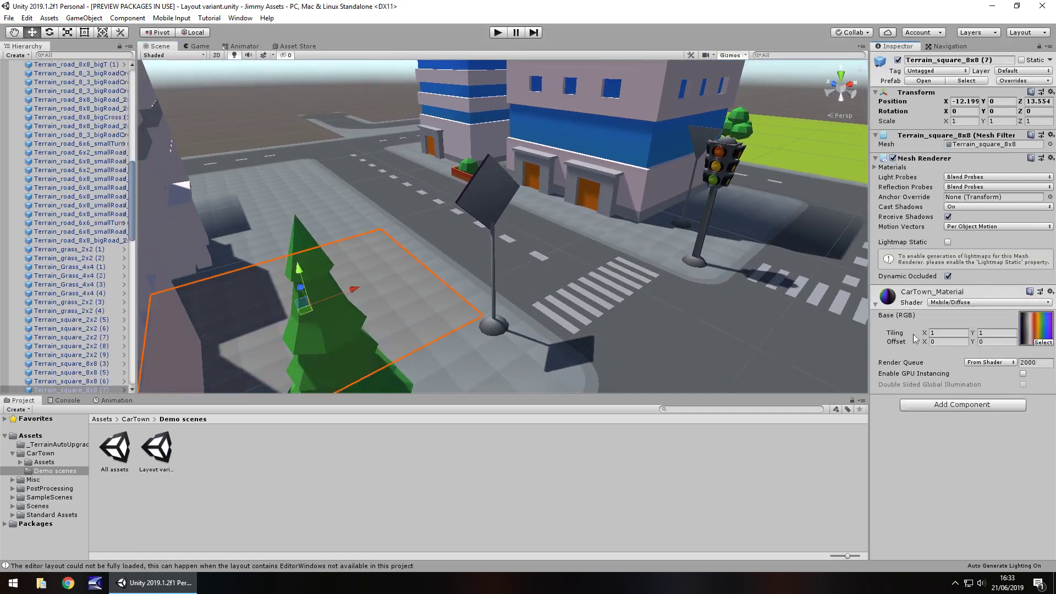
left_click(969, 303)
scroll(935, 449, "down", 1)
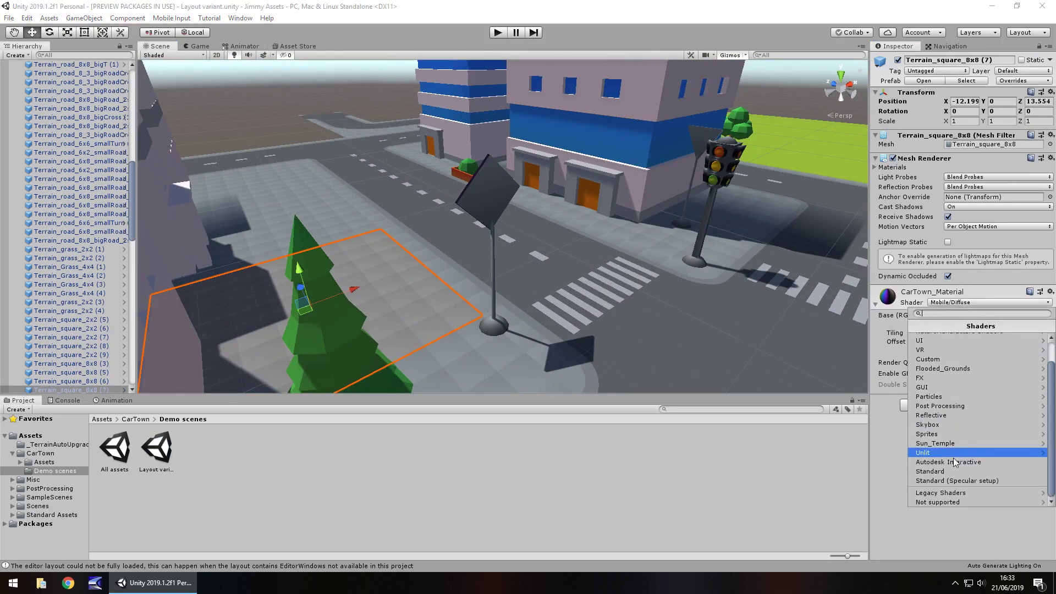
left_click(942, 473)
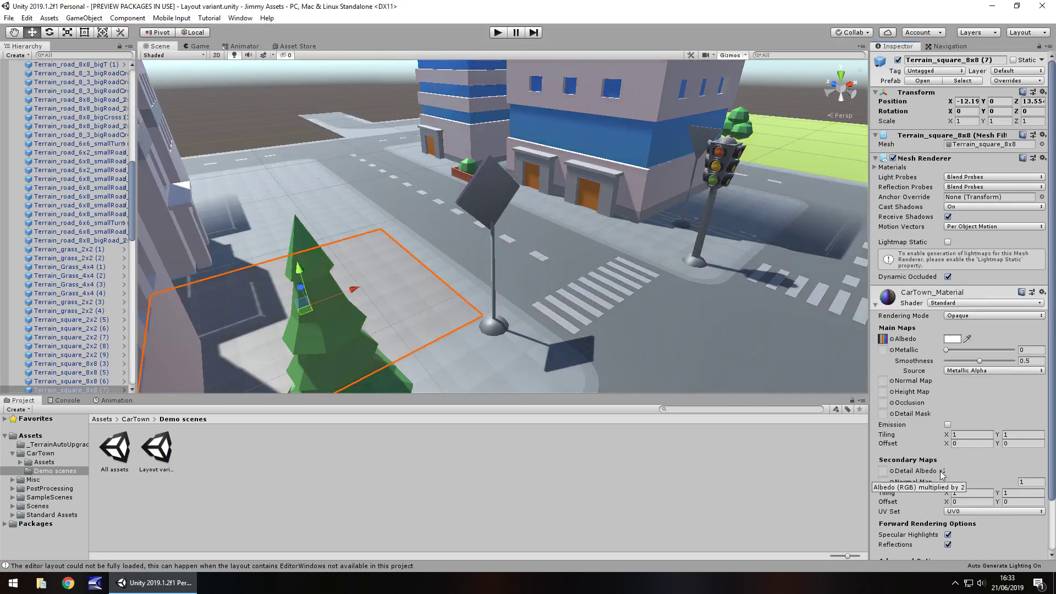
- Check the scene through the game camera and show the import settings of the material's albedo texture, CarTownDiffuseTexture
left_click(209, 47)
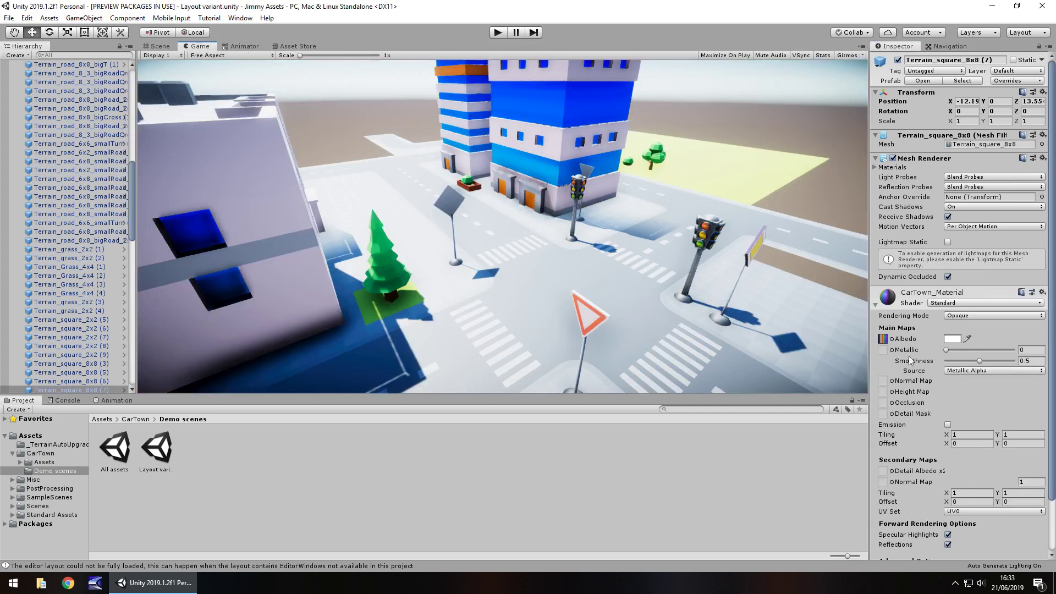
left_click(883, 338)
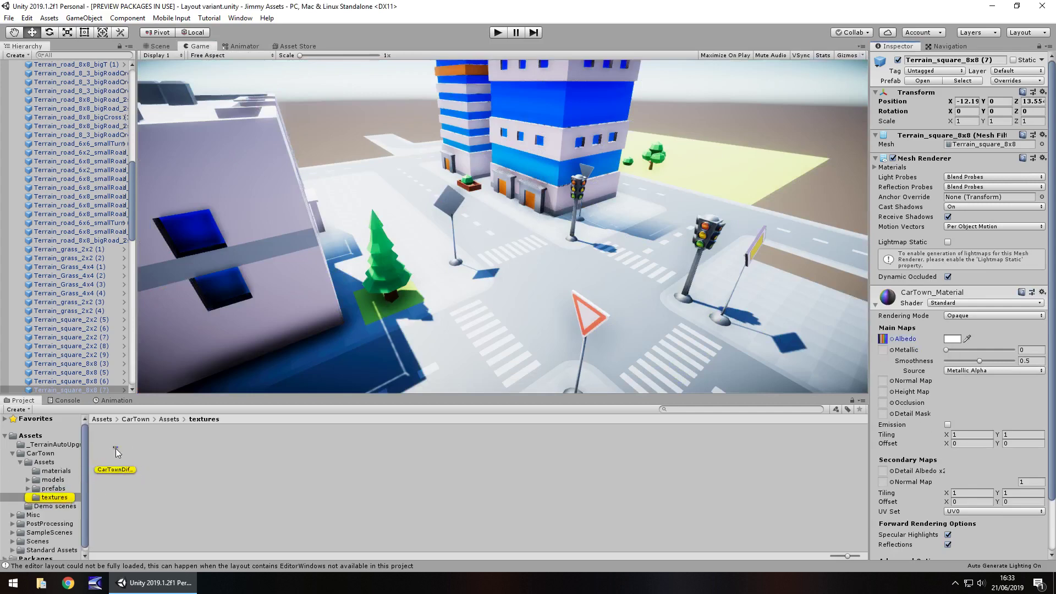
left_click(115, 448)
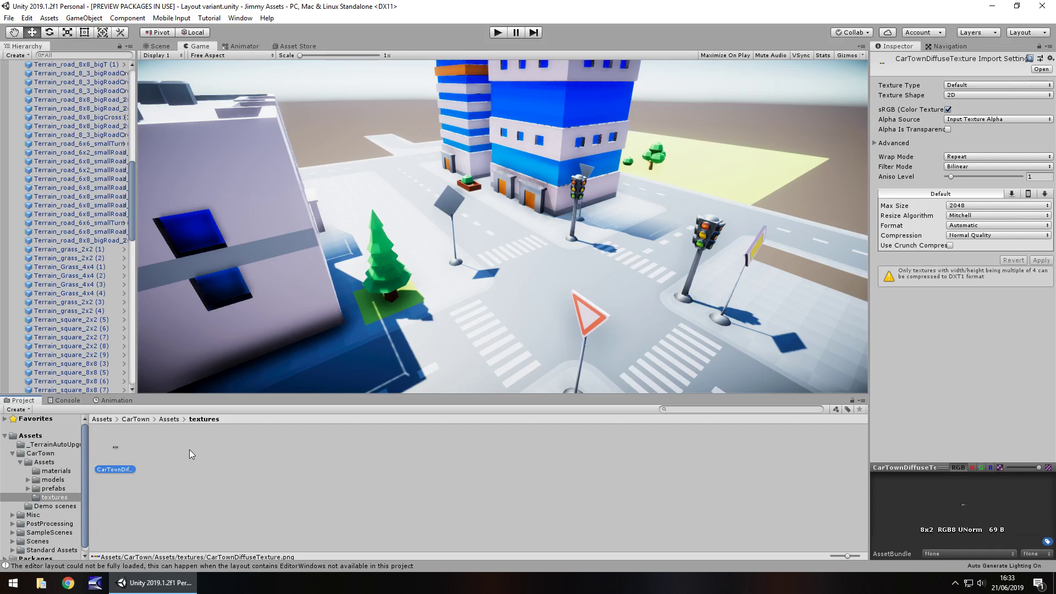
- Duplicate CarTownDiffuseTexture and import the copy as a normal map created from grayscale
key("ctrl+d")
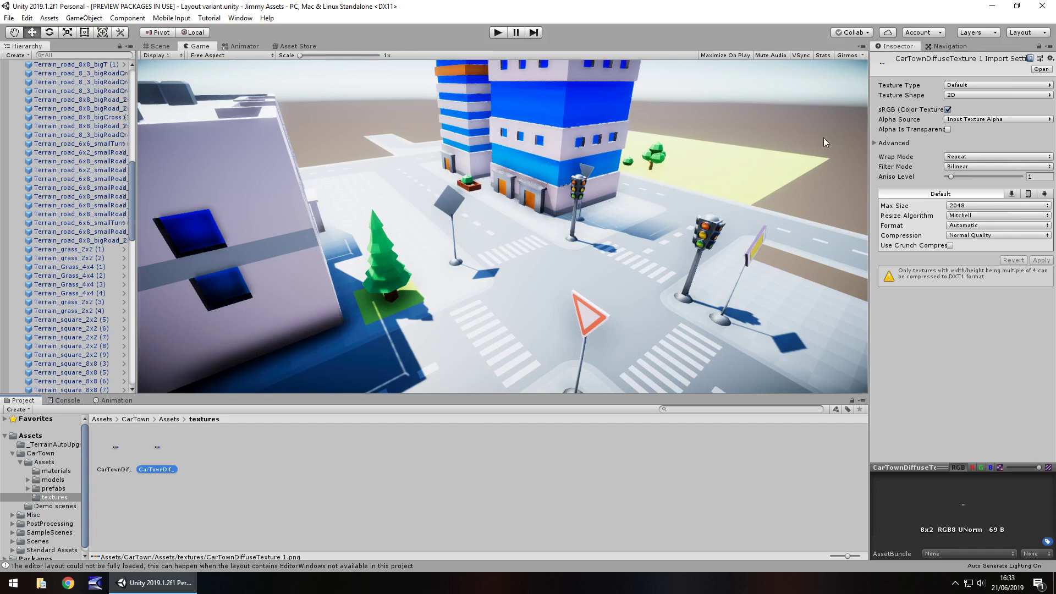
left_click(962, 85)
left_click(960, 105)
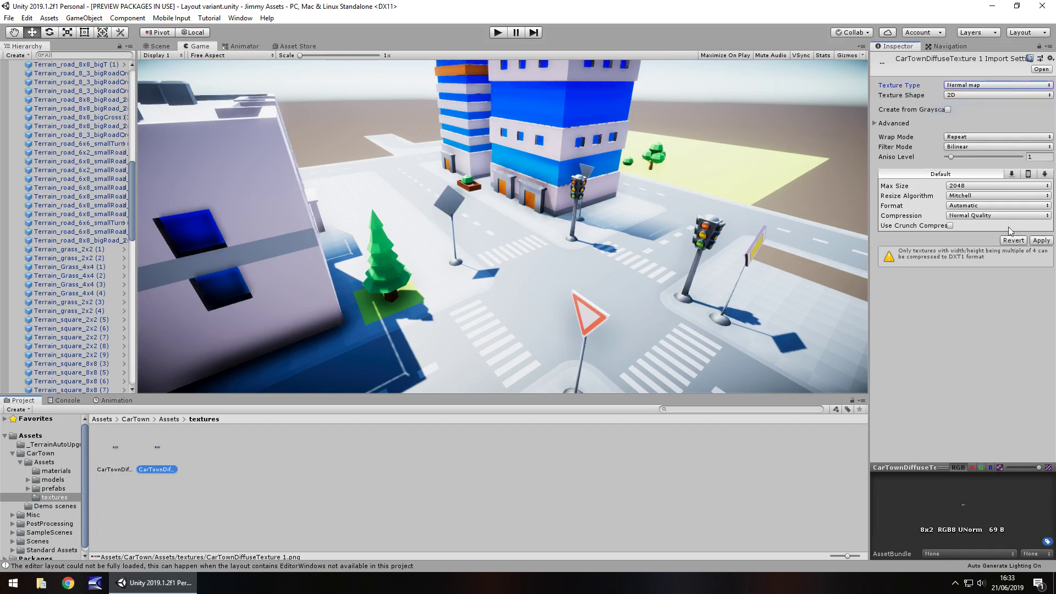
left_click(948, 109)
left_click(1041, 261)
left_click(507, 299)
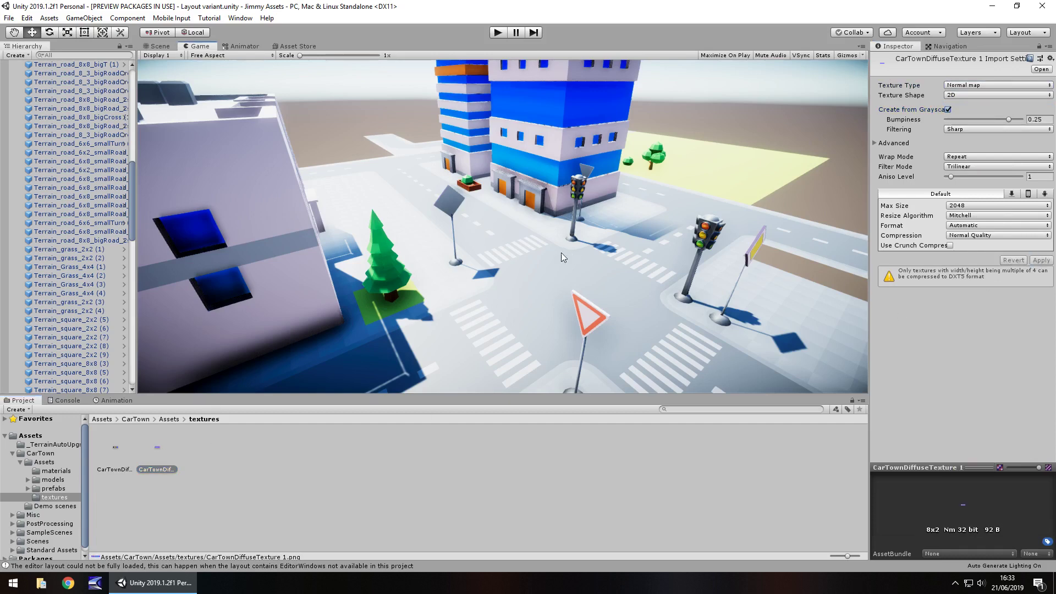
- Select the road tile behind the square sign in the scene and assign the duplicated texture as CarTown_Material's normal map
left_click(175, 46)
left_click(506, 271)
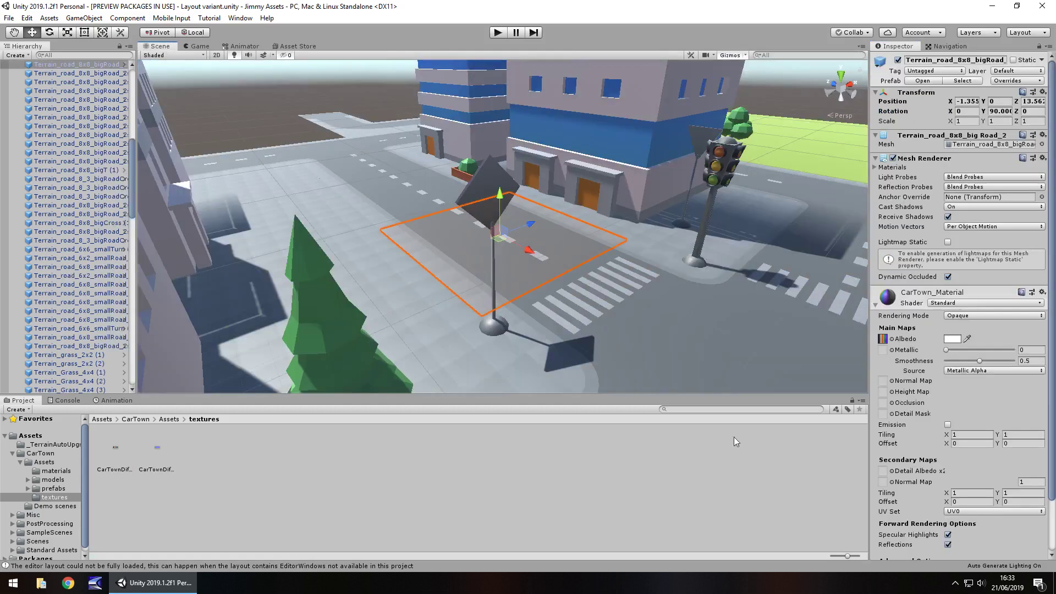
left_click_drag(155, 450, 883, 384)
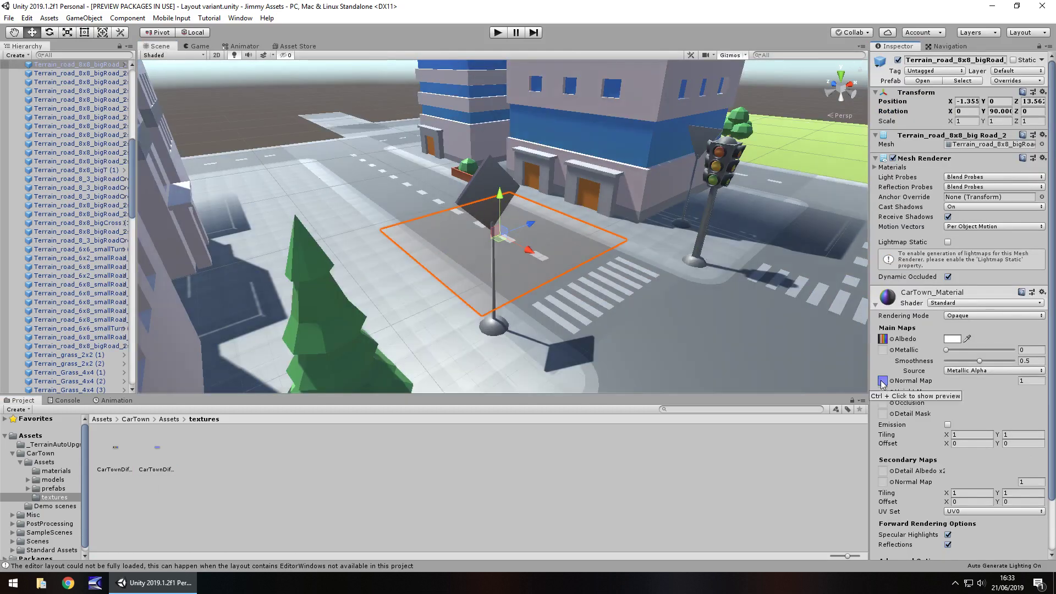
- Set CarTown_Material's smoothness source to Albedo Alpha and its metallic value to about 0.754, and check the look through the game camera
left_click(963, 372)
left_click(969, 395)
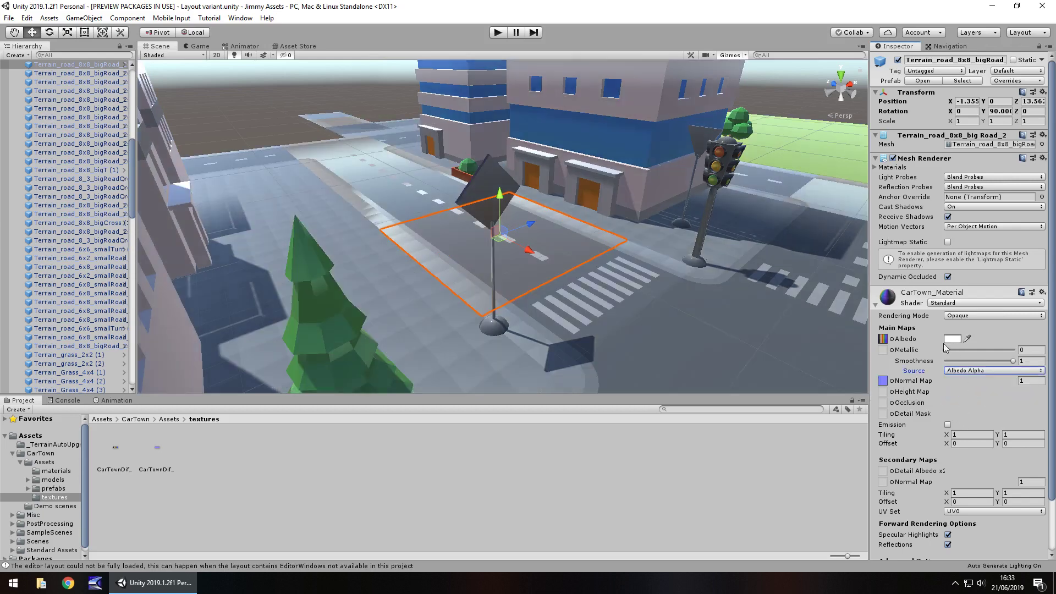
left_click_drag(946, 349, 996, 349)
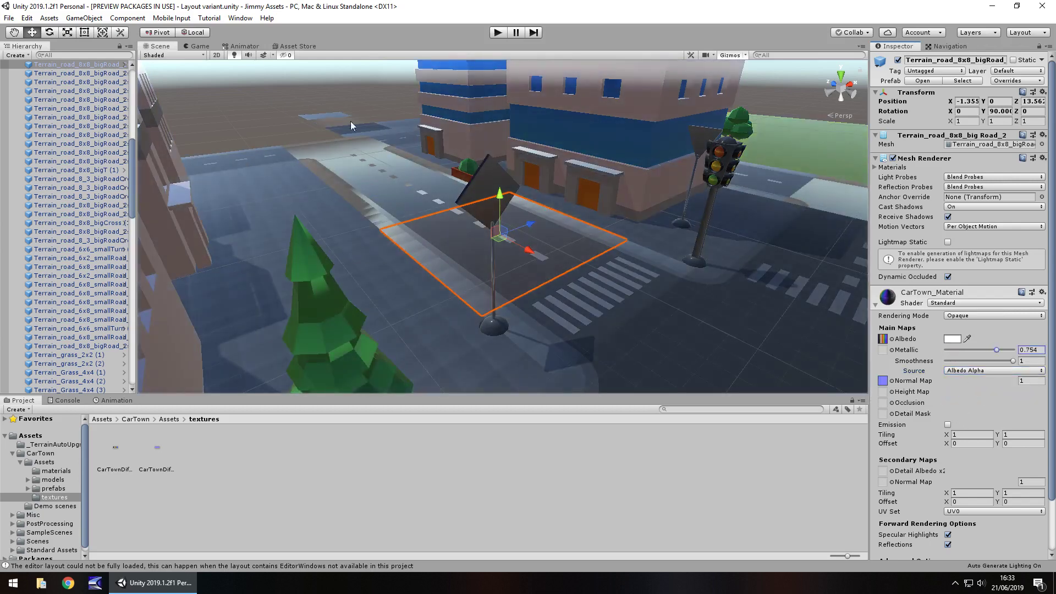
left_click(198, 47)
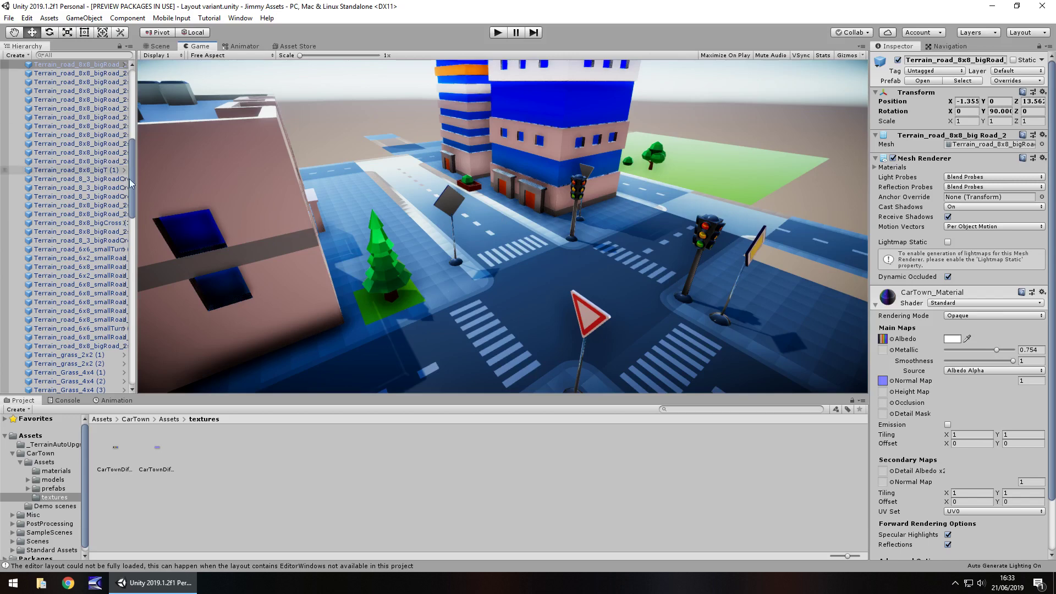
- Select the Directional Light and set its Y rotation to 3.6
left_click_drag(132, 191, 121, 83)
left_click(118, 73)
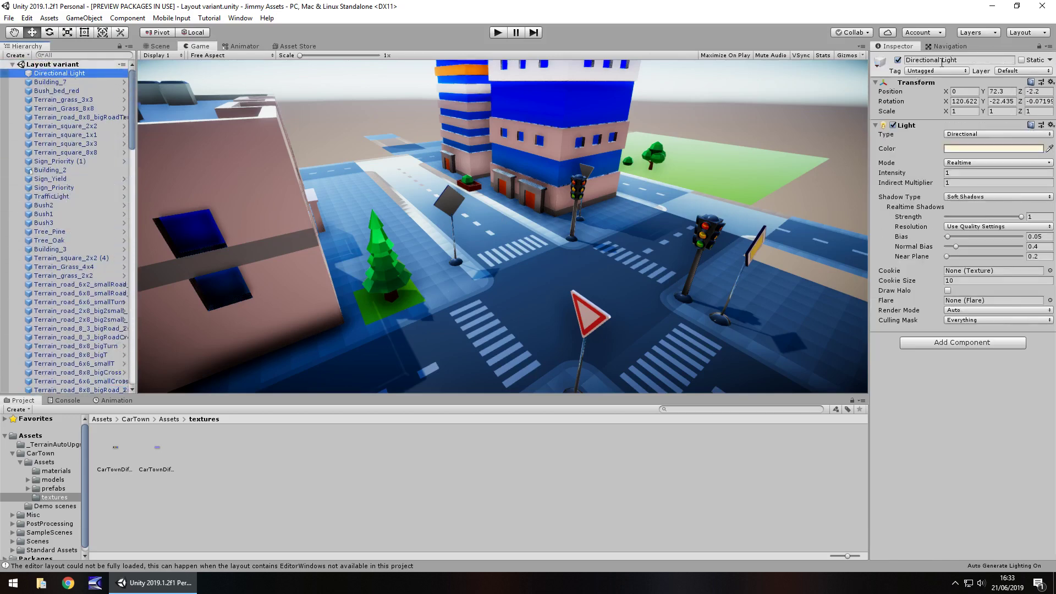
left_click_drag(985, 101, 379, 173)
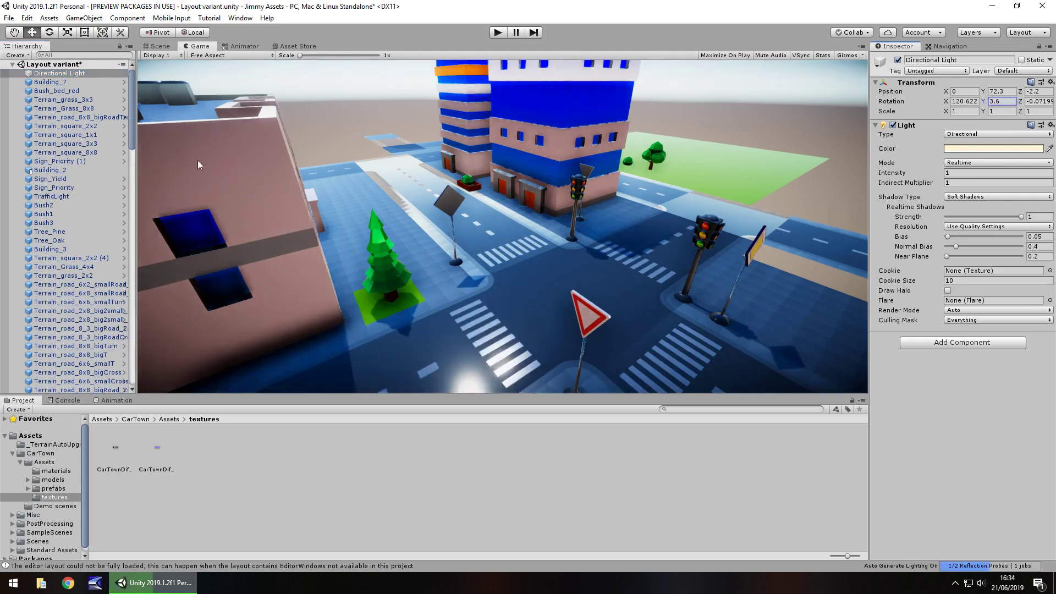
- Look through CarTown's materials, models and prefabs folders, including the terrain models, extras prefabs and cars prefabs
left_click(52, 473)
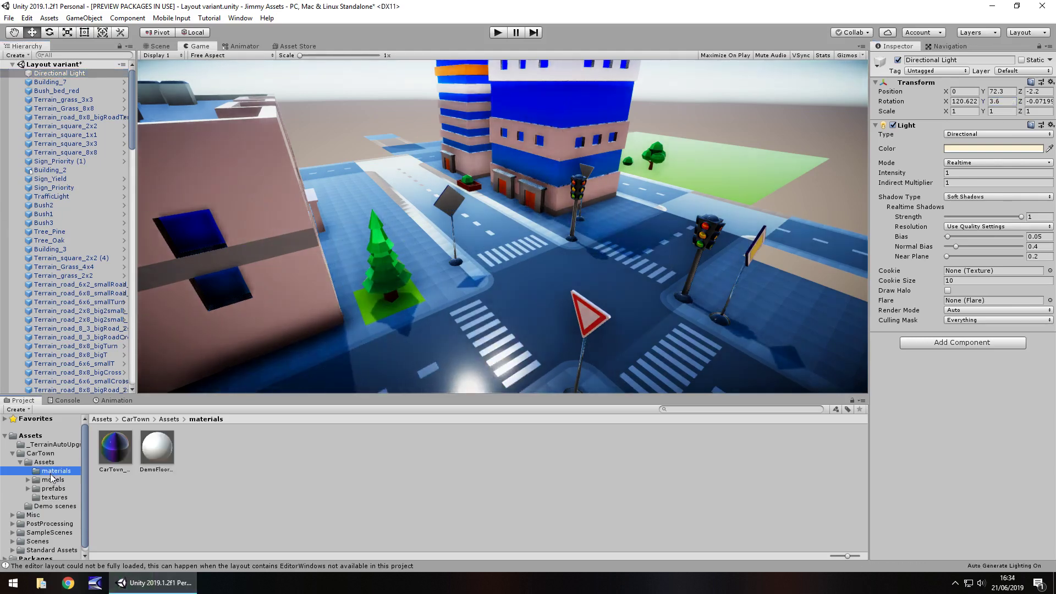
left_click(51, 480)
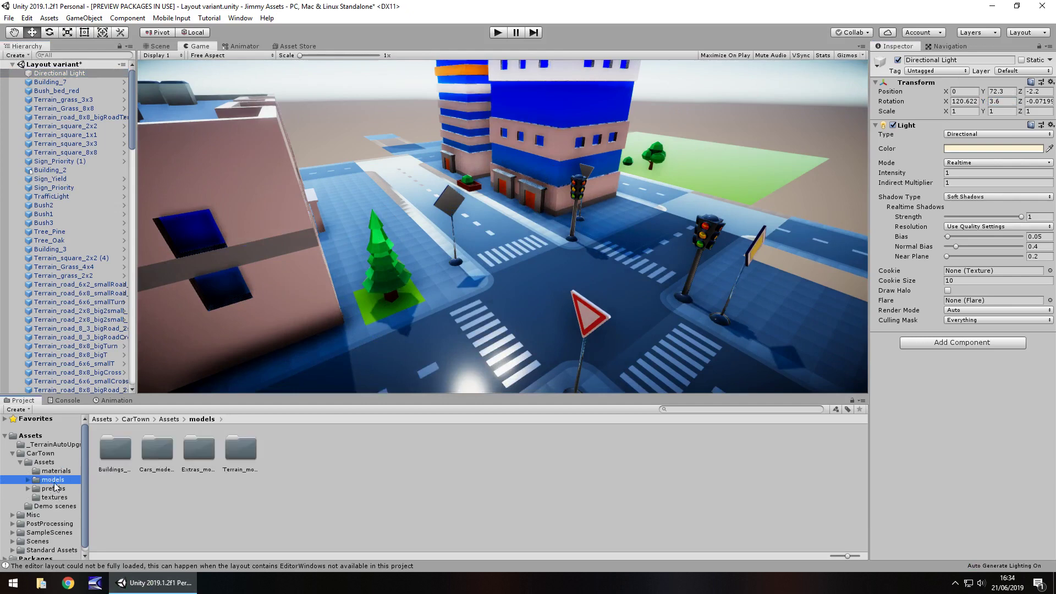
key("Down")
key("Down")
key("Down")
key("Down")
key("Down")
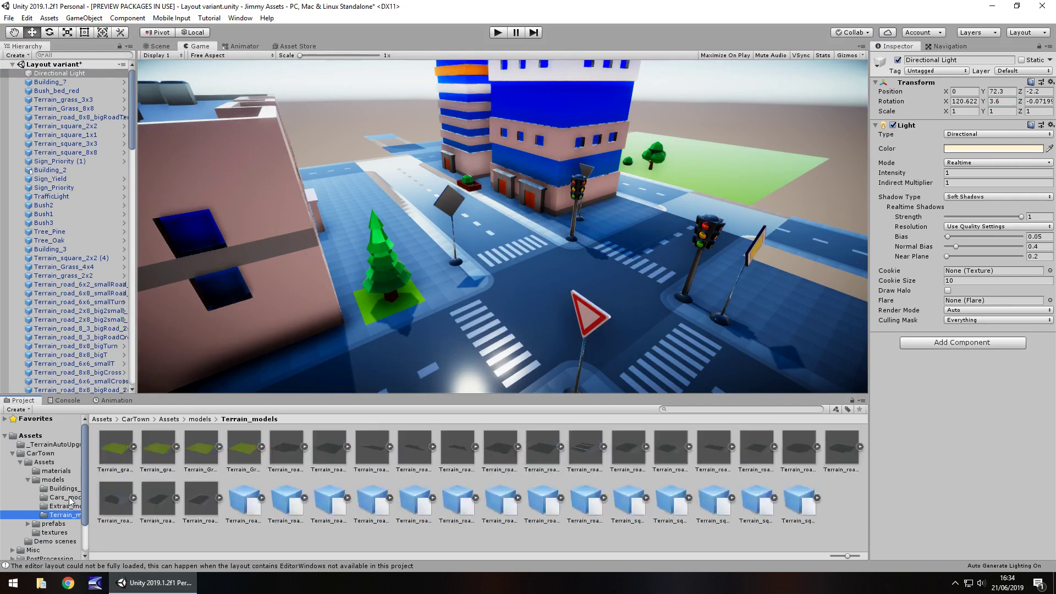
key("Right")
key("Down")
key("Down")
key("Down")
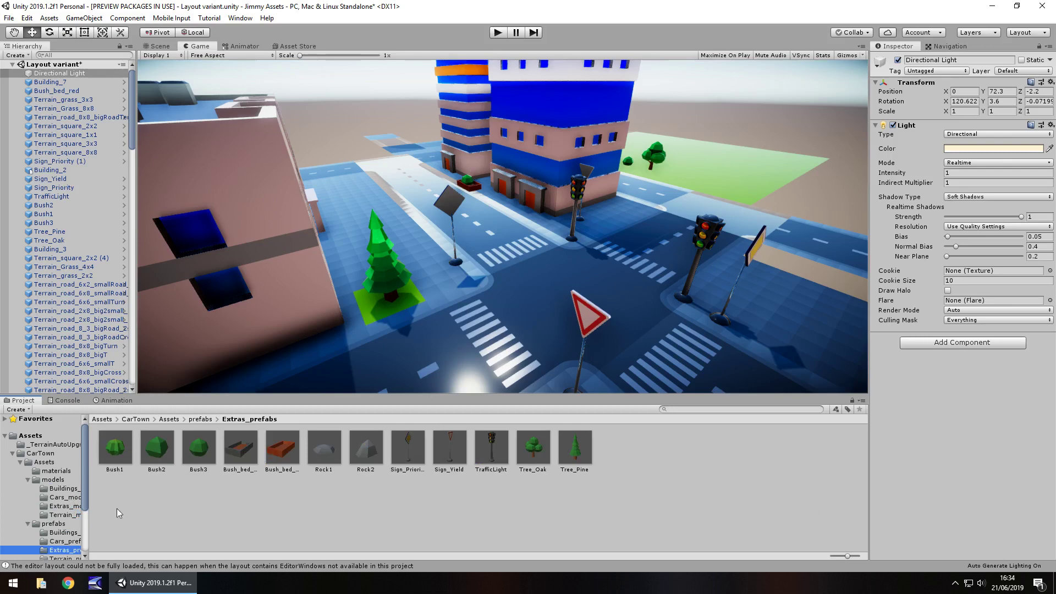
key("Up")
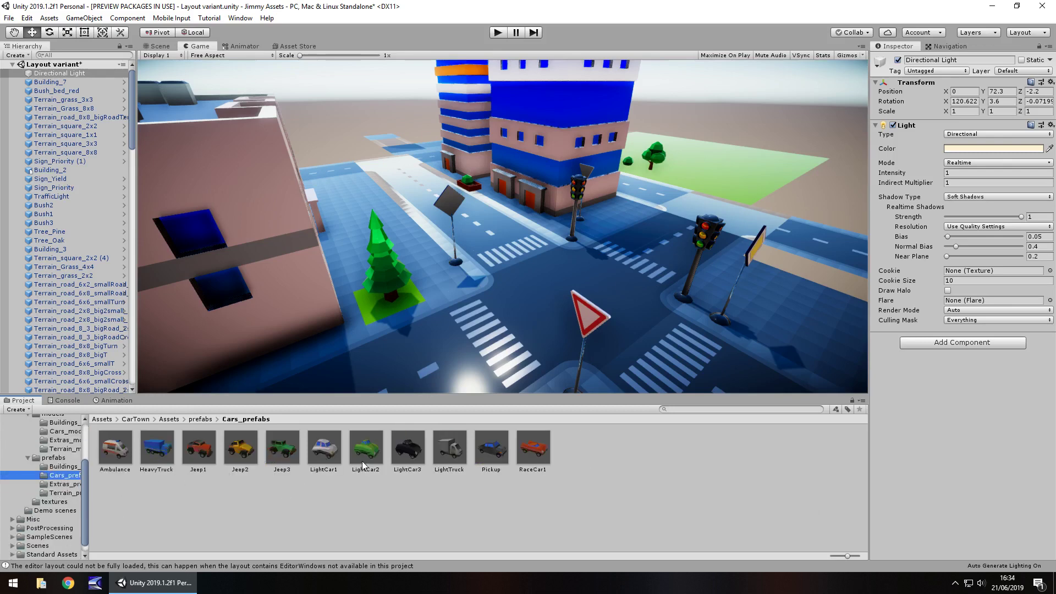
left_click(520, 248)
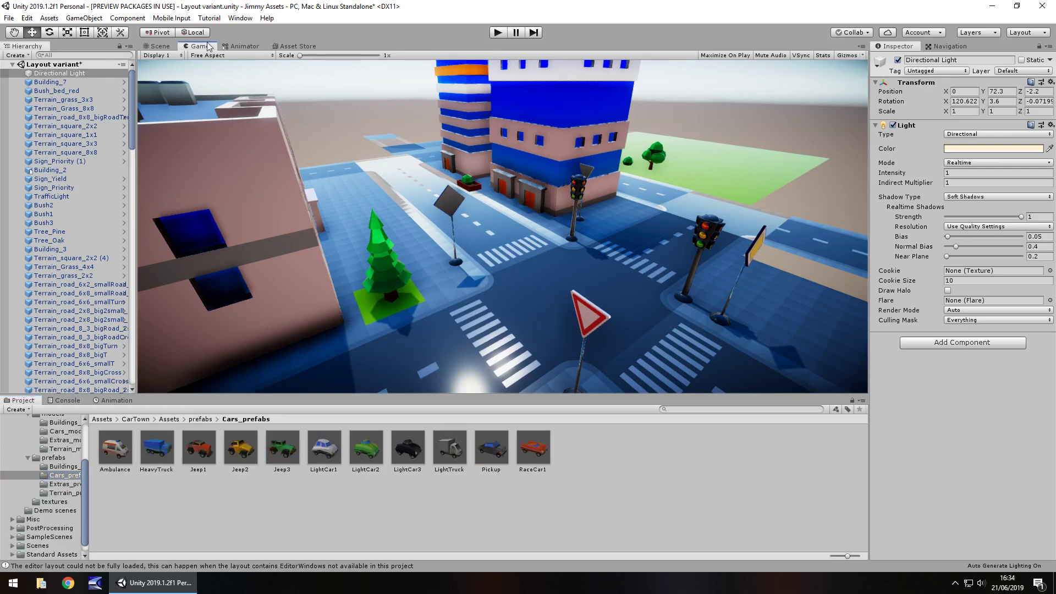
- Try out the LightCar3 prefab on the road near the crossing, delete it again and return to the game camera view
left_click(156, 46)
left_click_drag(407, 446, 565, 296)
mouse_move(349, 288)
right_mouse_down()
mouse_move(559, 252)
mouse_move(332, 275)
mouse_move(349, 271)
right_mouse_up()
key("s")
key("a")
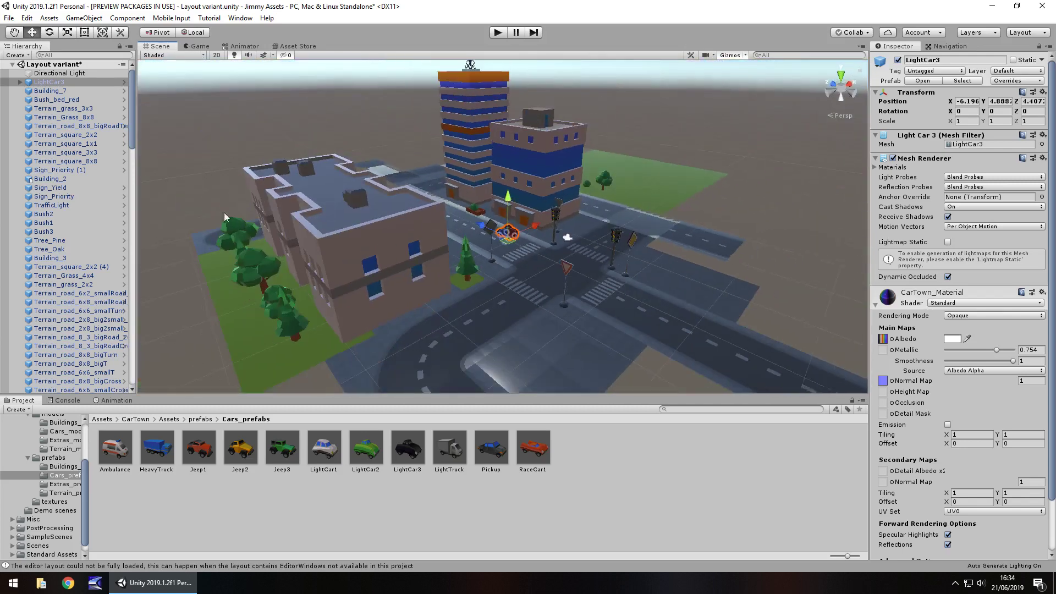
key("Delete")
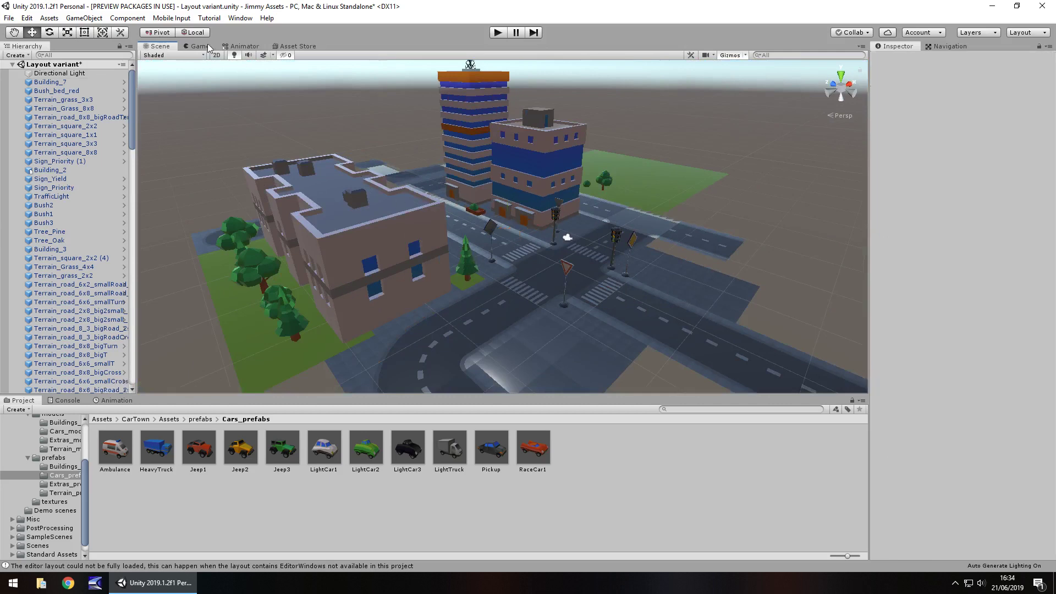
left_click(204, 45)
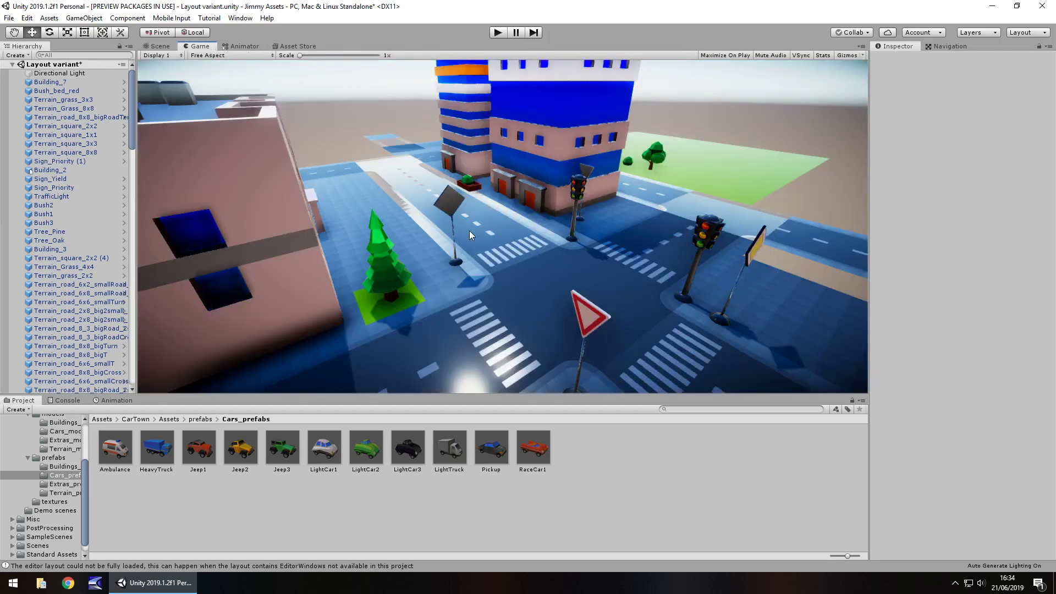